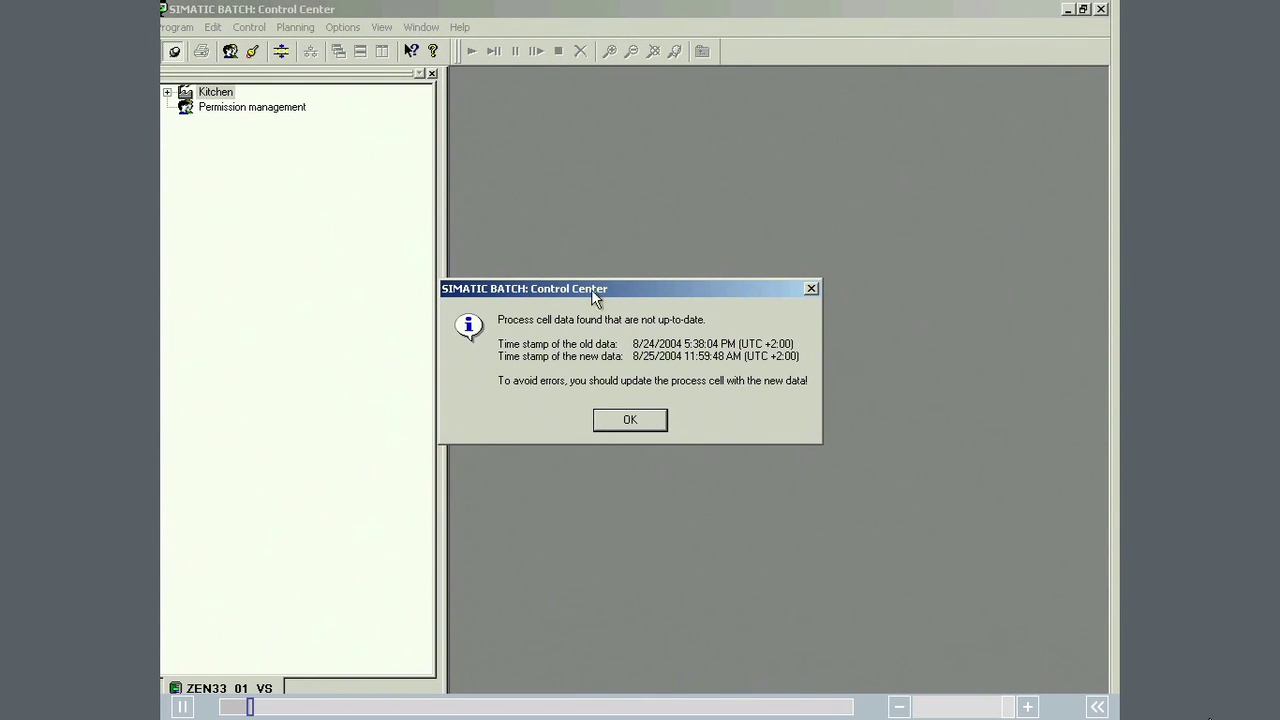
# Step: Dismiss the outdated-data notice and update the Kitchen process cell with the new process cell data
pyautogui.click(631, 420)
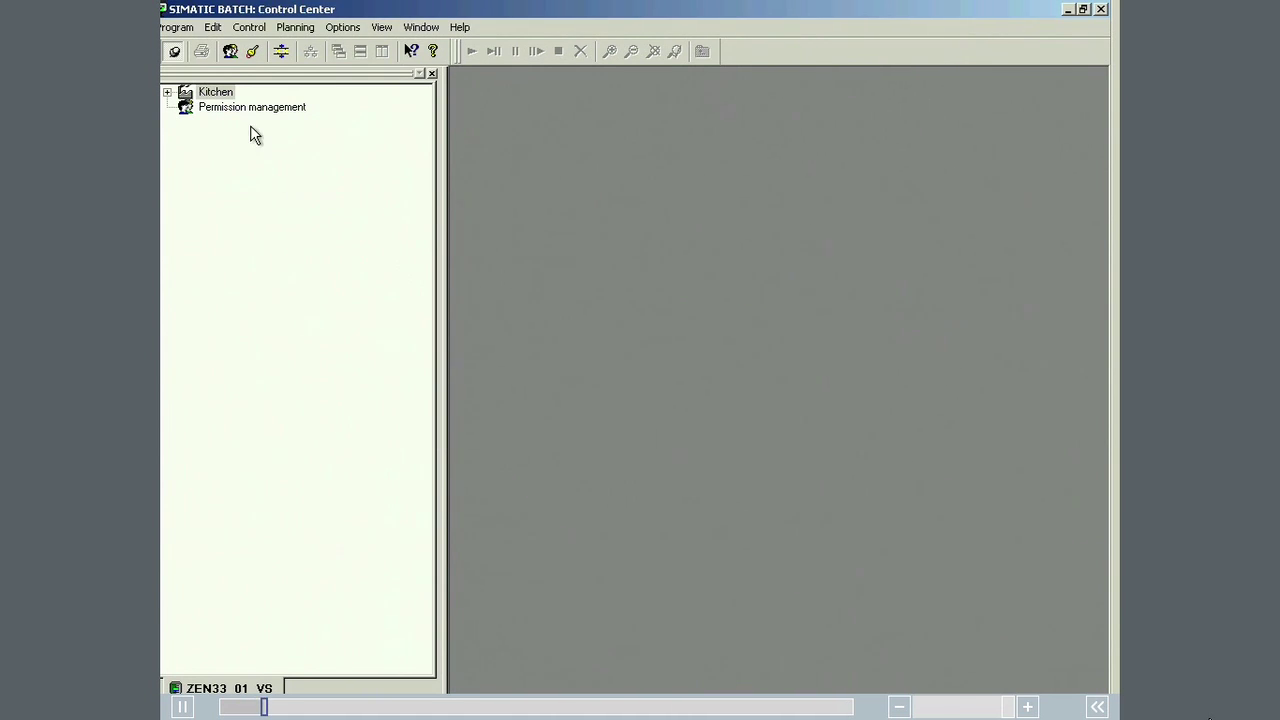
pyautogui.rightClick(230, 95)
pyautogui.click(271, 141)
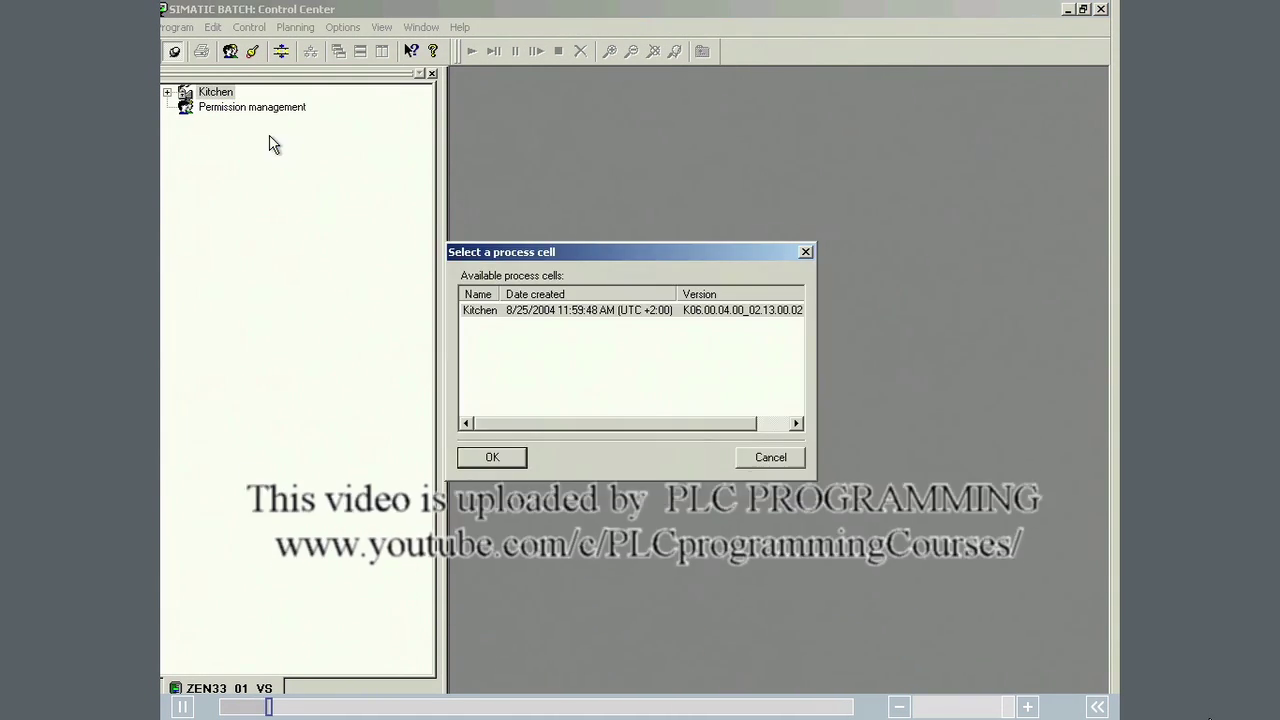
pyautogui.click(490, 455)
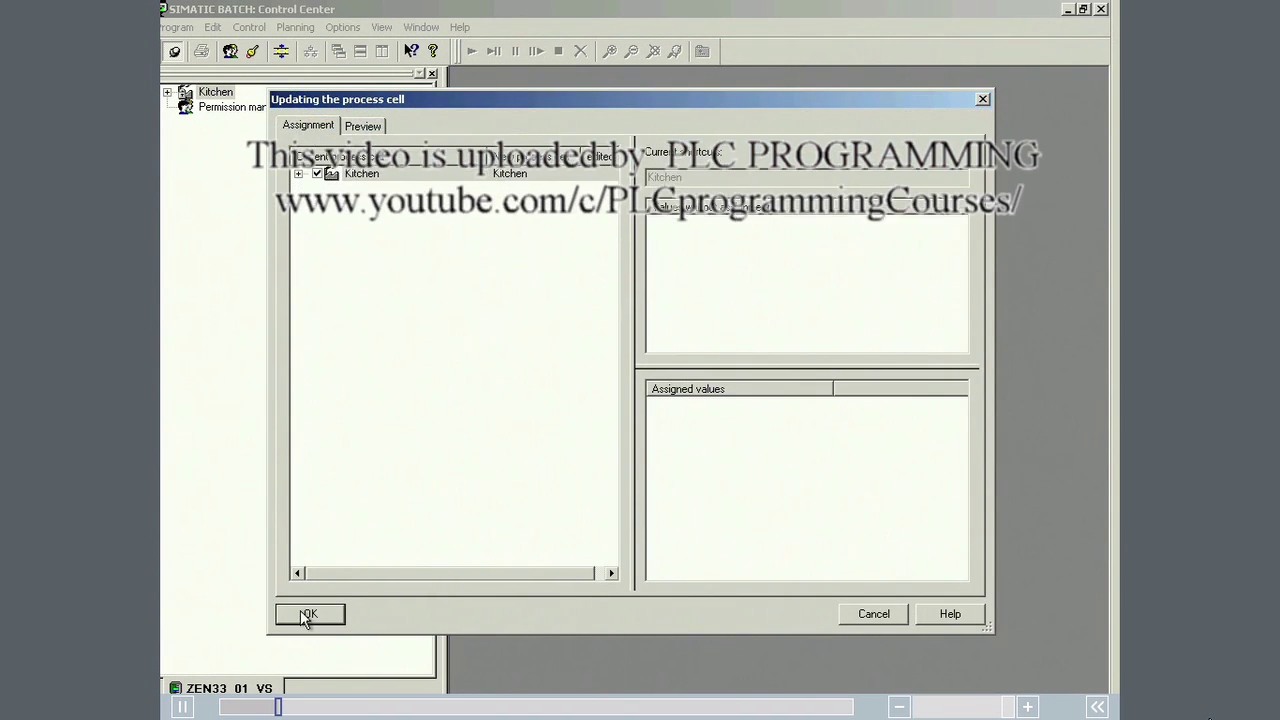
pyautogui.click(307, 614)
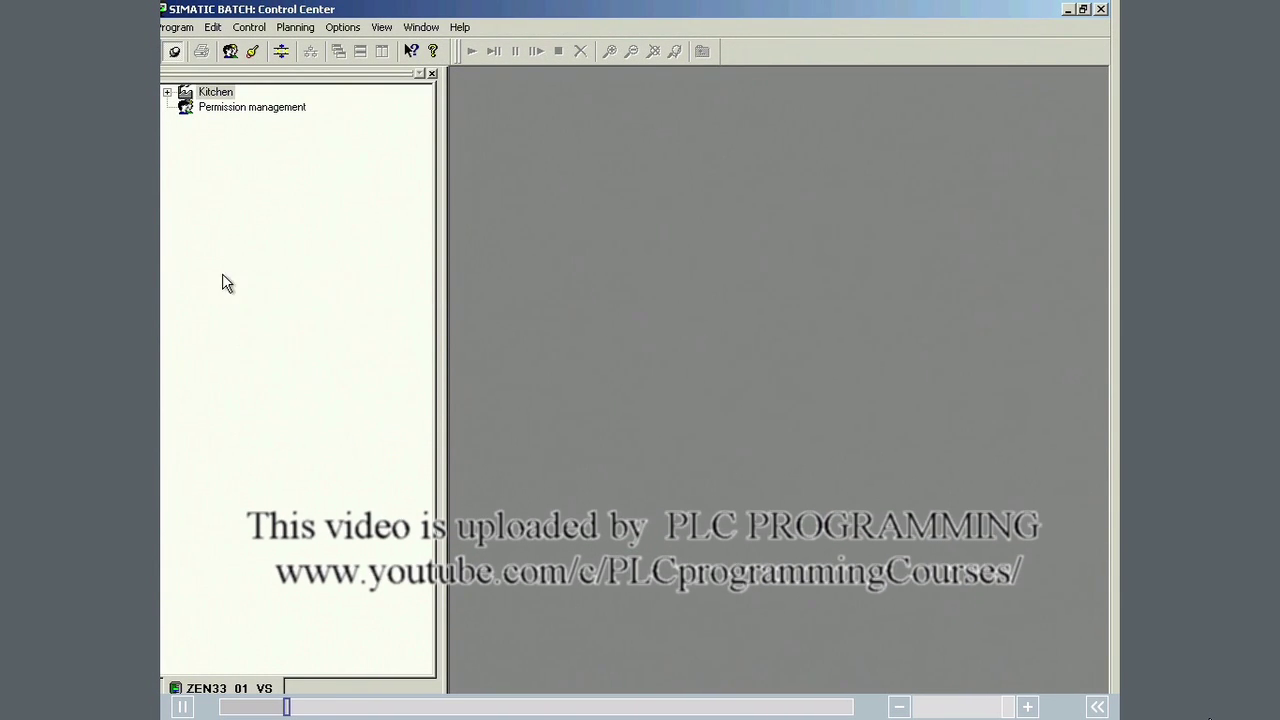
# Step: Open Template_Recipe_Getting_Started from Kitchen > Master recipes > Getting_Started_Template_Recipes in the Recipe Editor
pyautogui.click(168, 91)
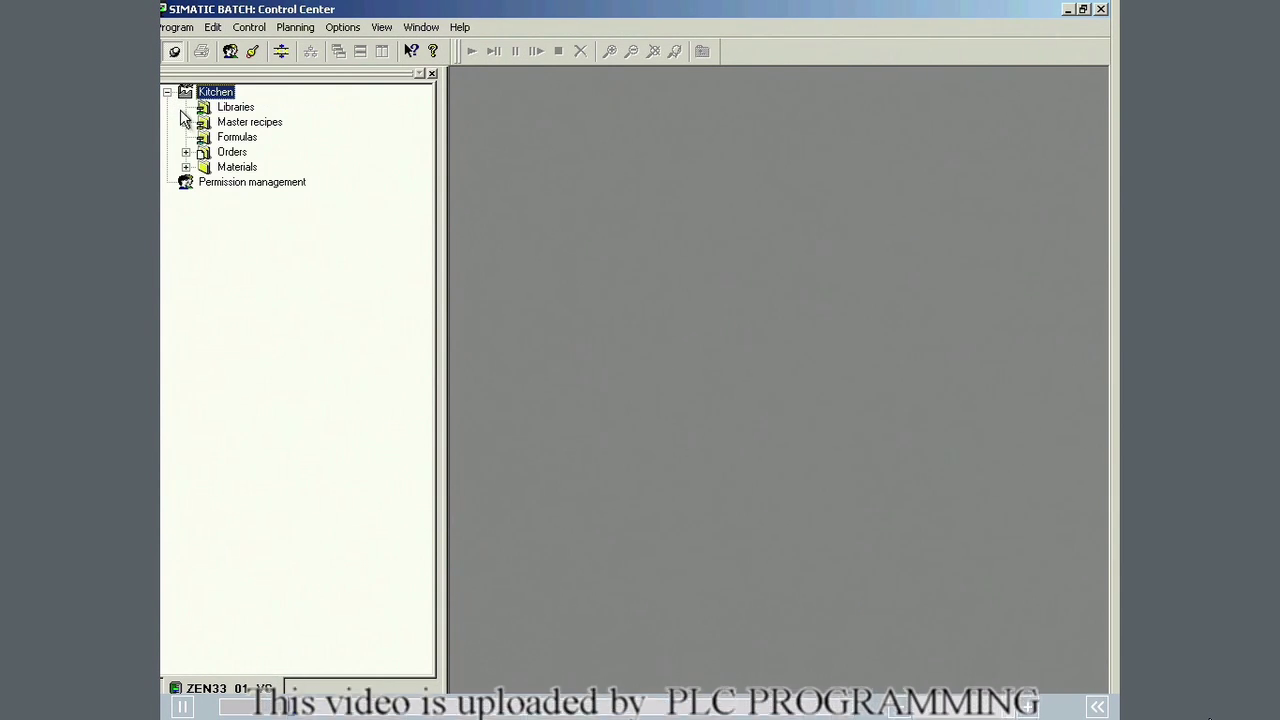
pyautogui.click(186, 122)
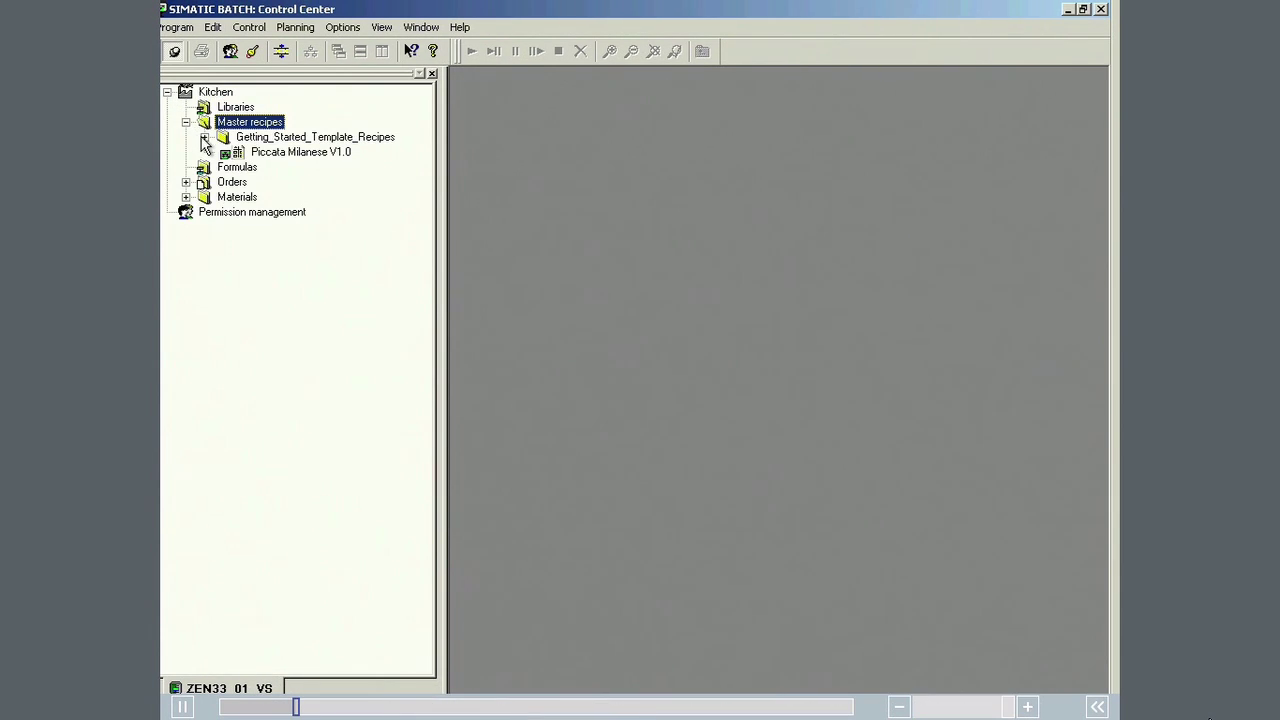
pyautogui.click(205, 138)
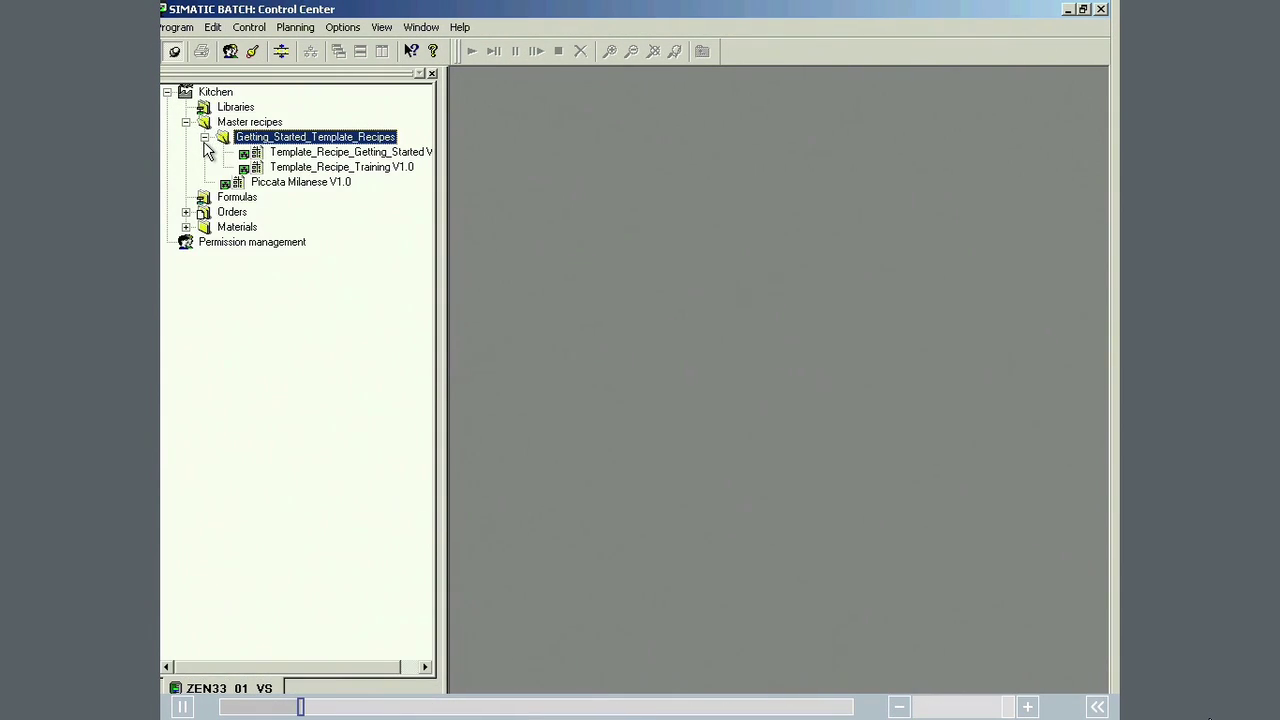
pyautogui.doubleClick(291, 153)
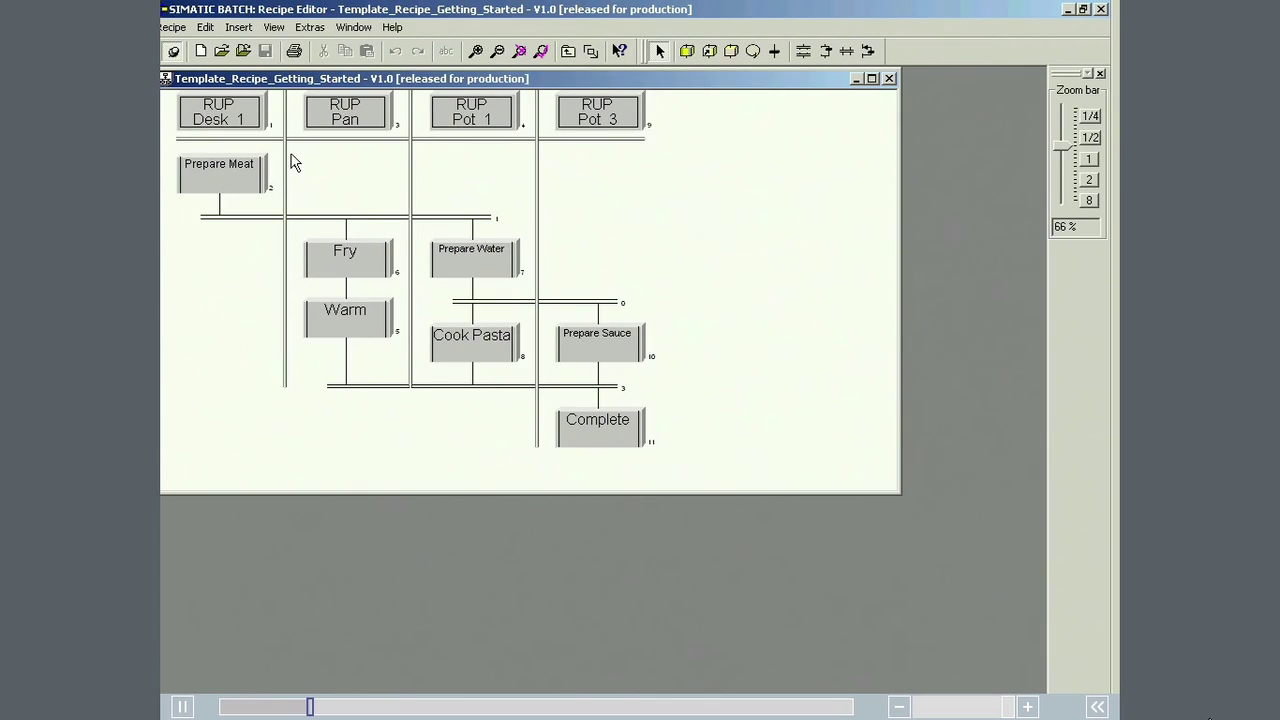
# Step: Save the template as a copy named Recipe_Ventilate in Kitchen's Master recipes folder
pyautogui.click(173, 28)
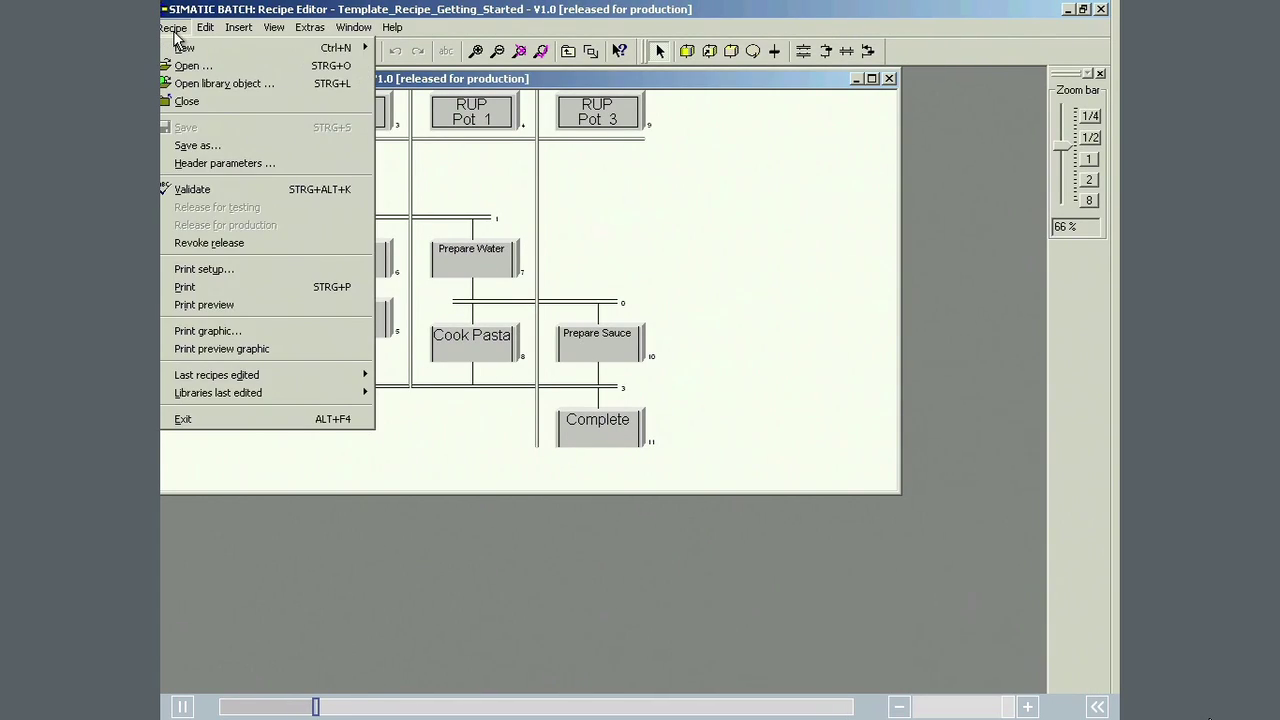
pyautogui.click(196, 145)
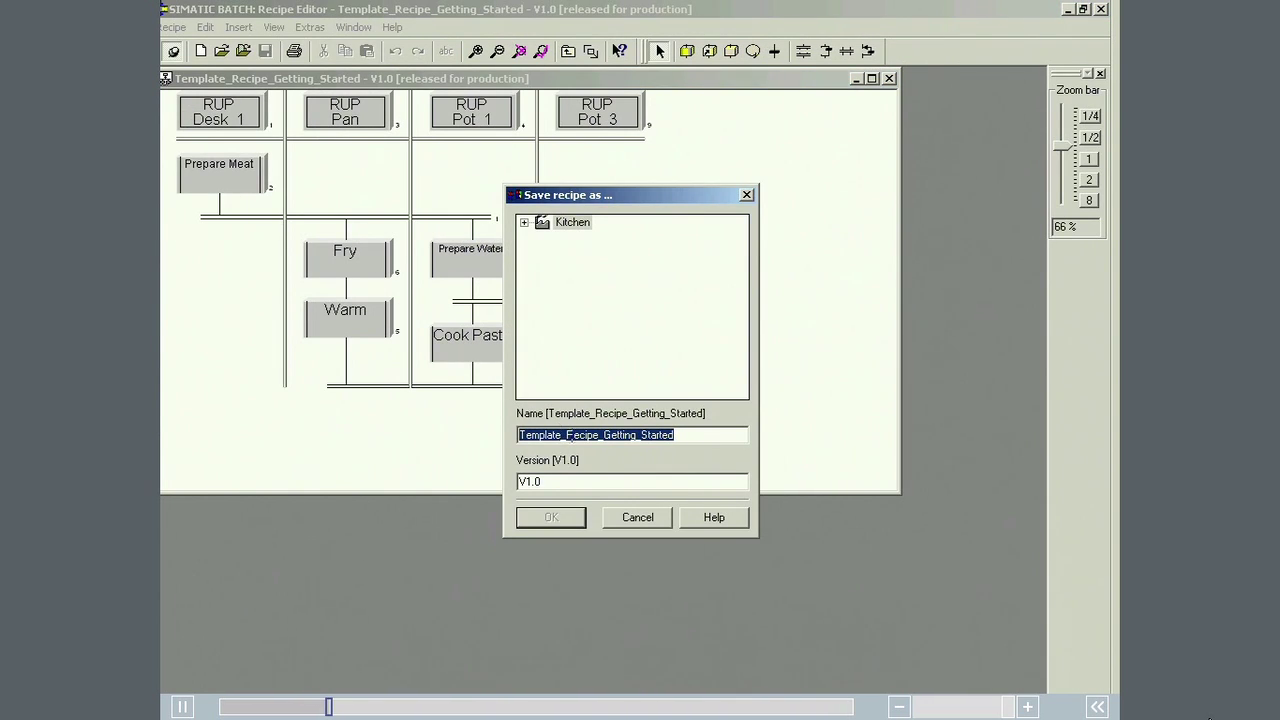
pyautogui.write('Recipe_Ventilate')
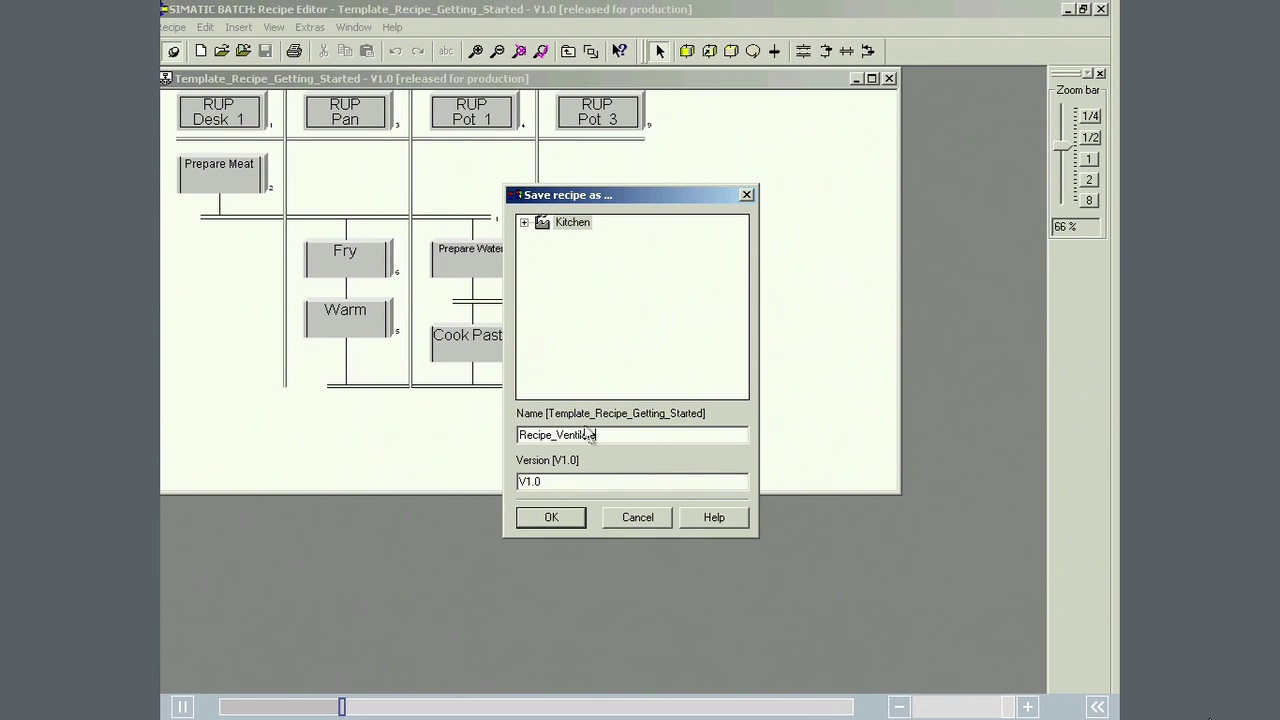
pyautogui.doubleClick(538, 223)
pyautogui.click(543, 239)
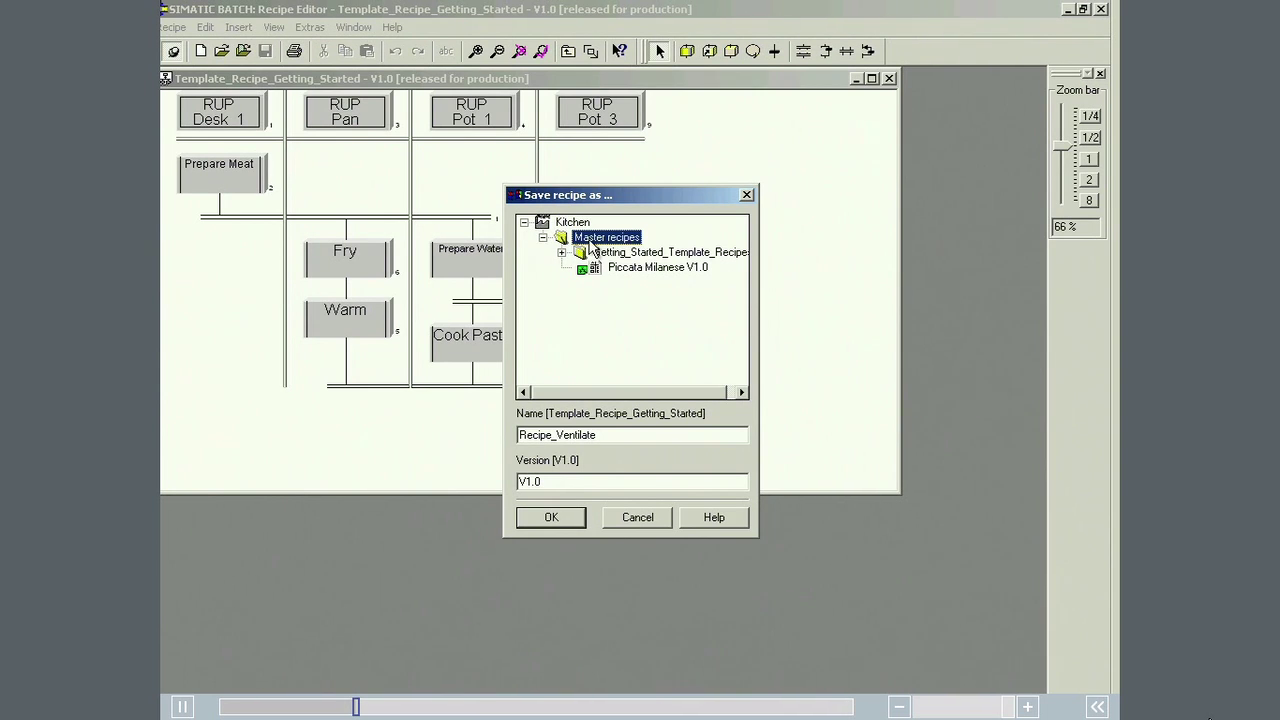
pyautogui.click(551, 517)
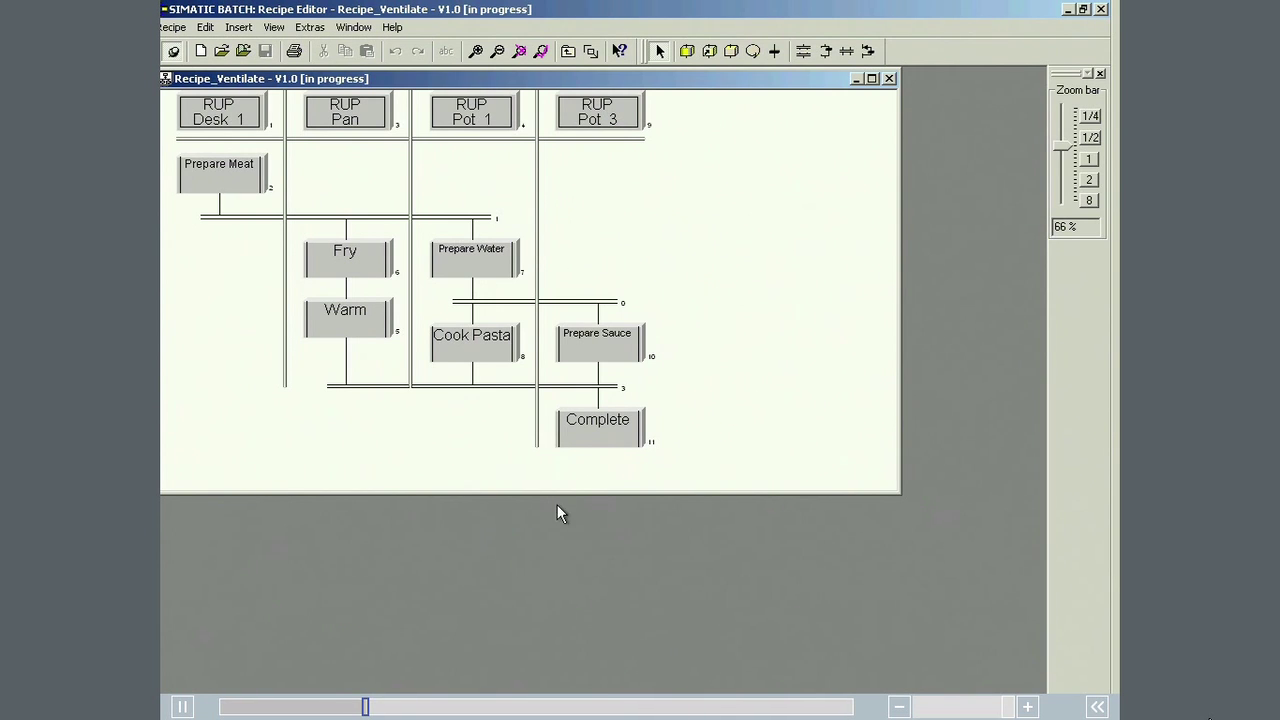
# Step: Open the Cook Pasta sequence full-size and insert a new NOP step just above End
pyautogui.doubleClick(490, 353)
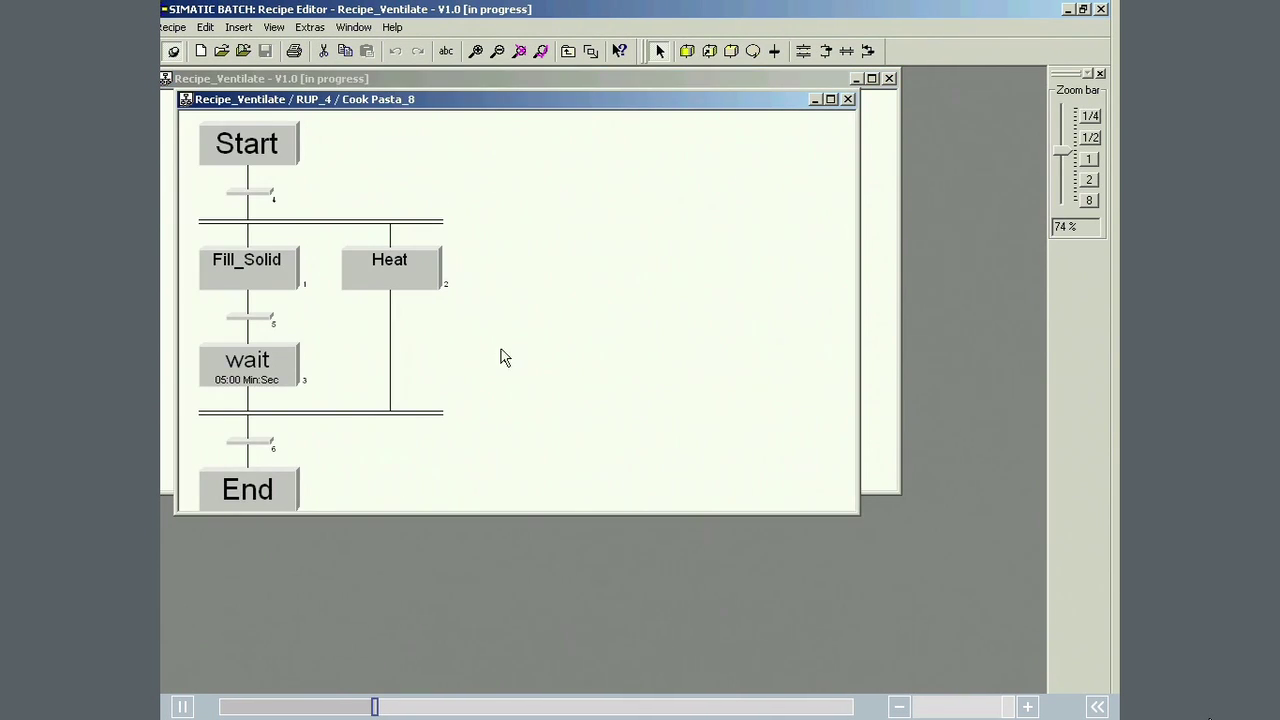
pyautogui.click(830, 100)
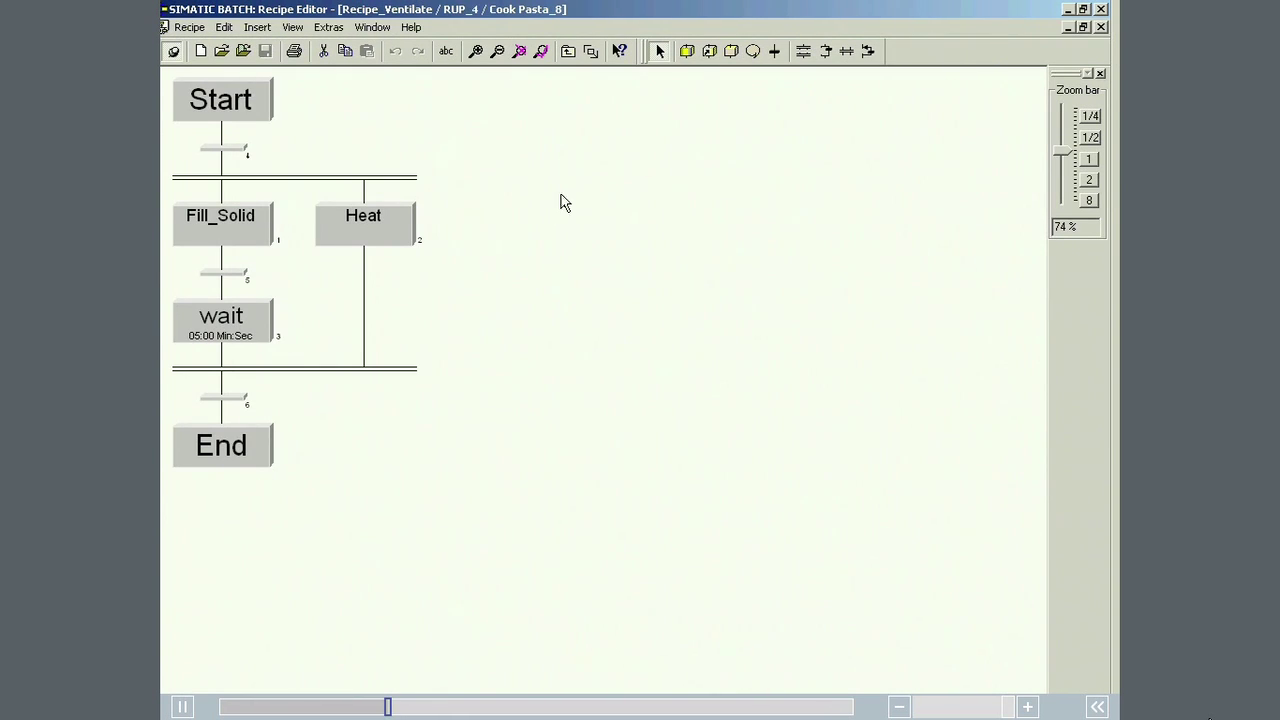
pyautogui.click(731, 52)
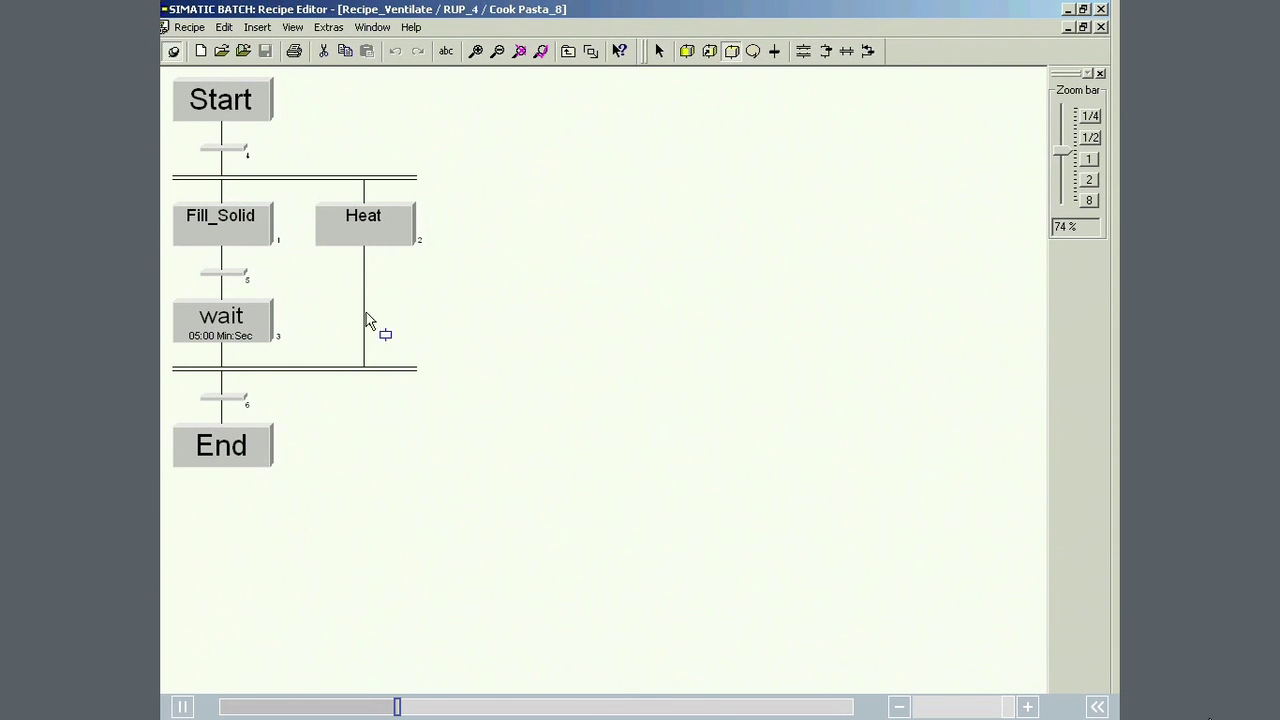
pyautogui.click(226, 414)
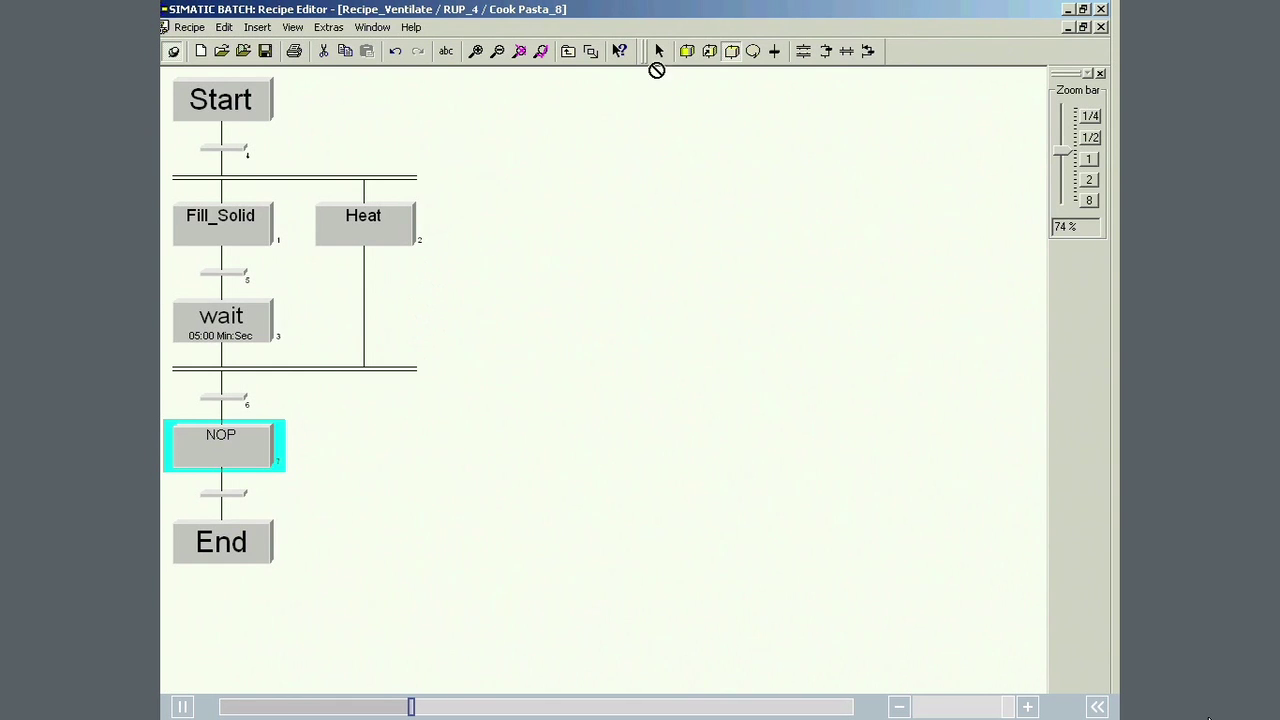
# Step: Set the new NOP step's phase to Ventilate (EPH) with a Duration value of 20
pyautogui.click(658, 51)
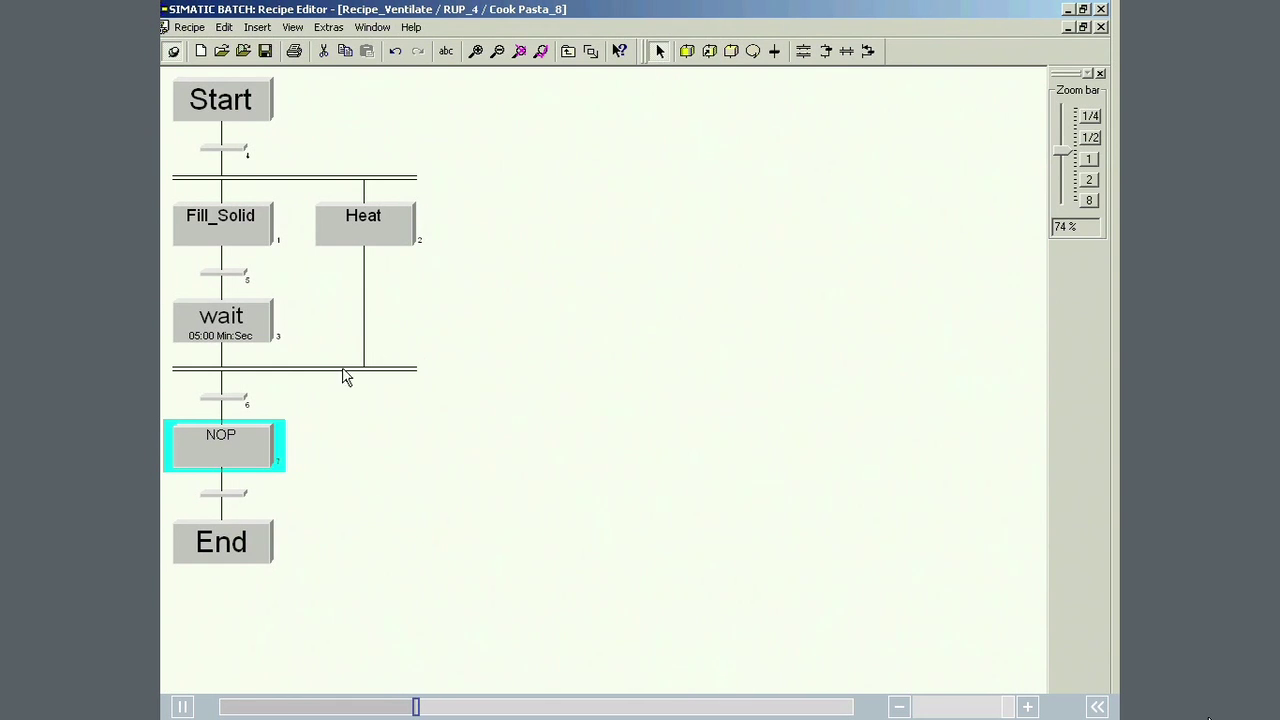
pyautogui.rightClick(245, 442)
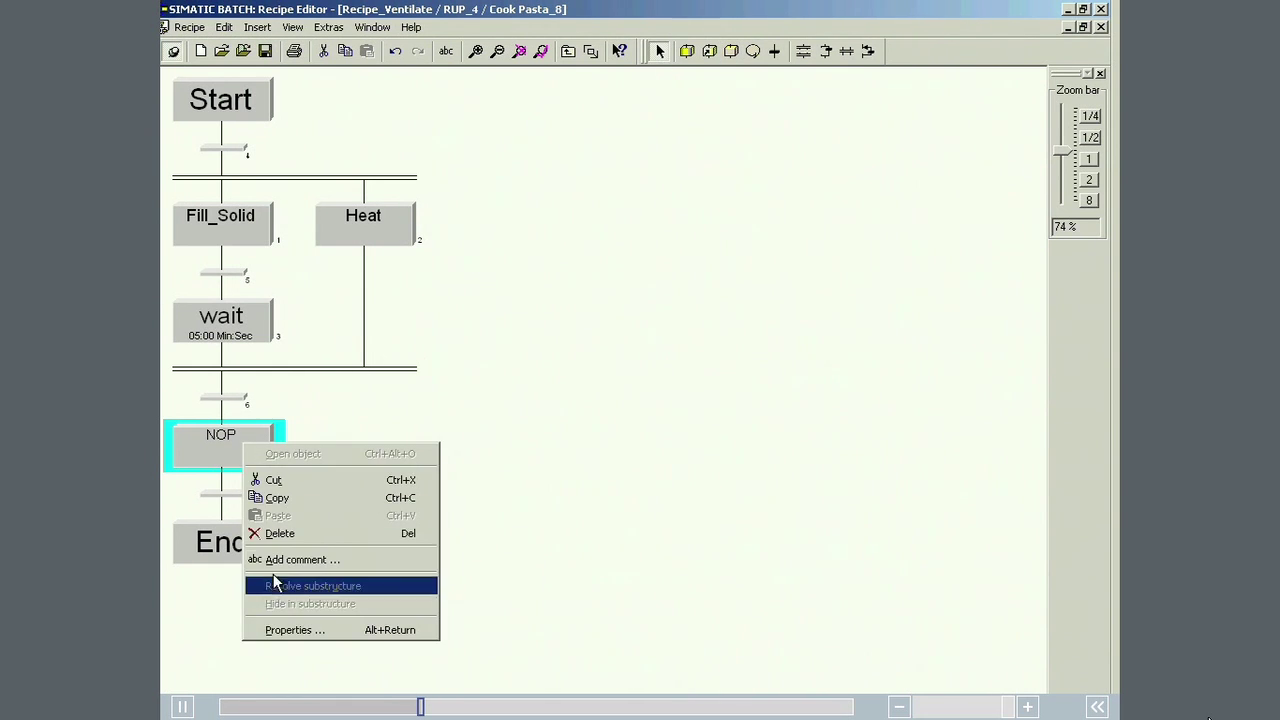
pyautogui.click(281, 630)
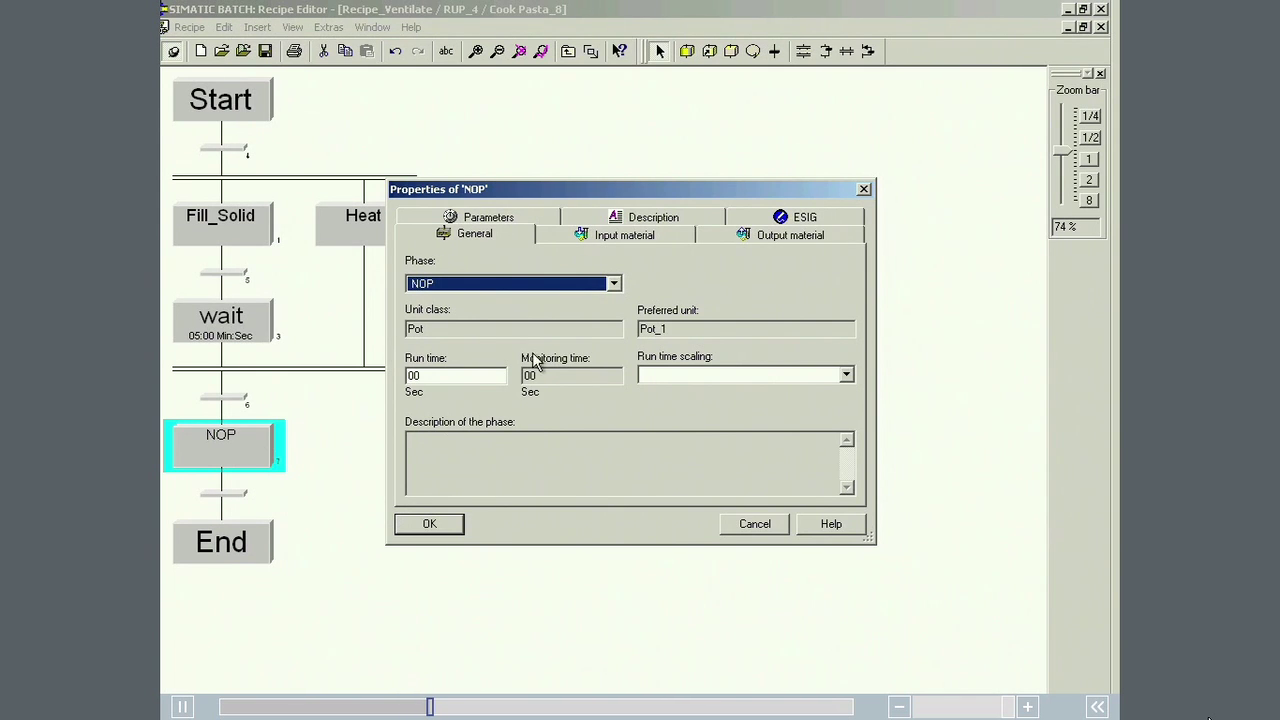
pyautogui.click(614, 286)
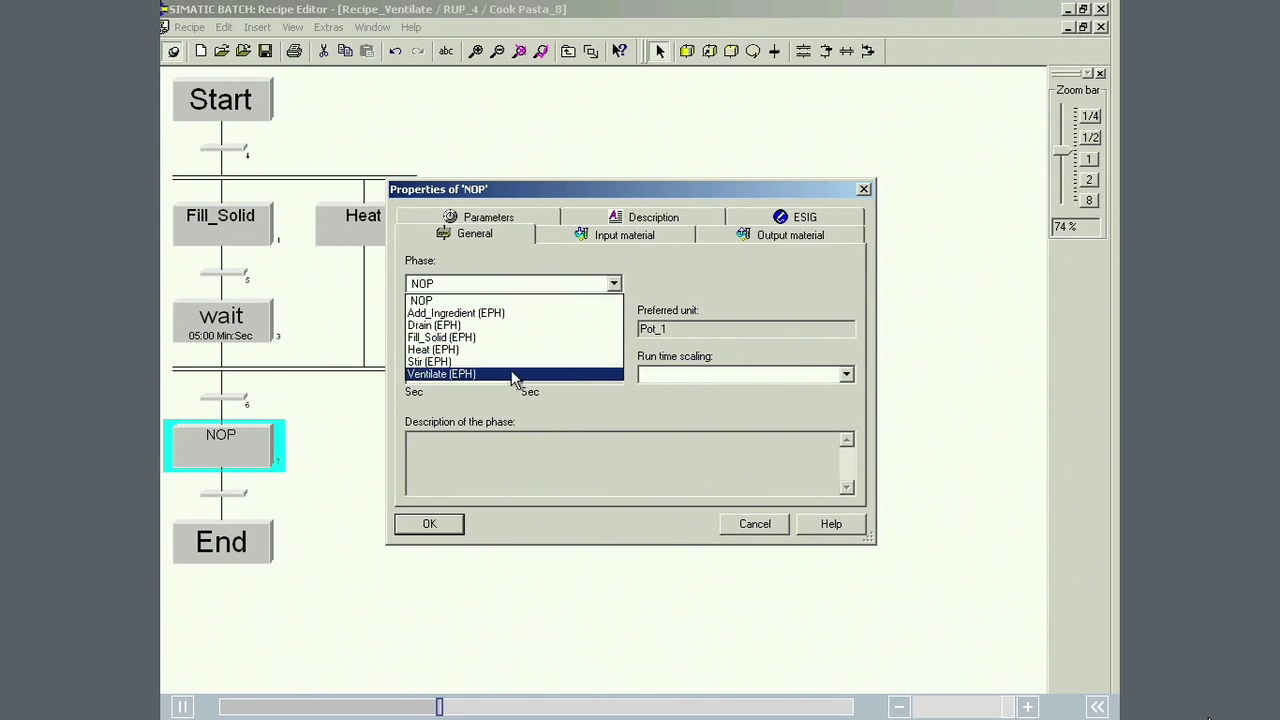
pyautogui.click(490, 375)
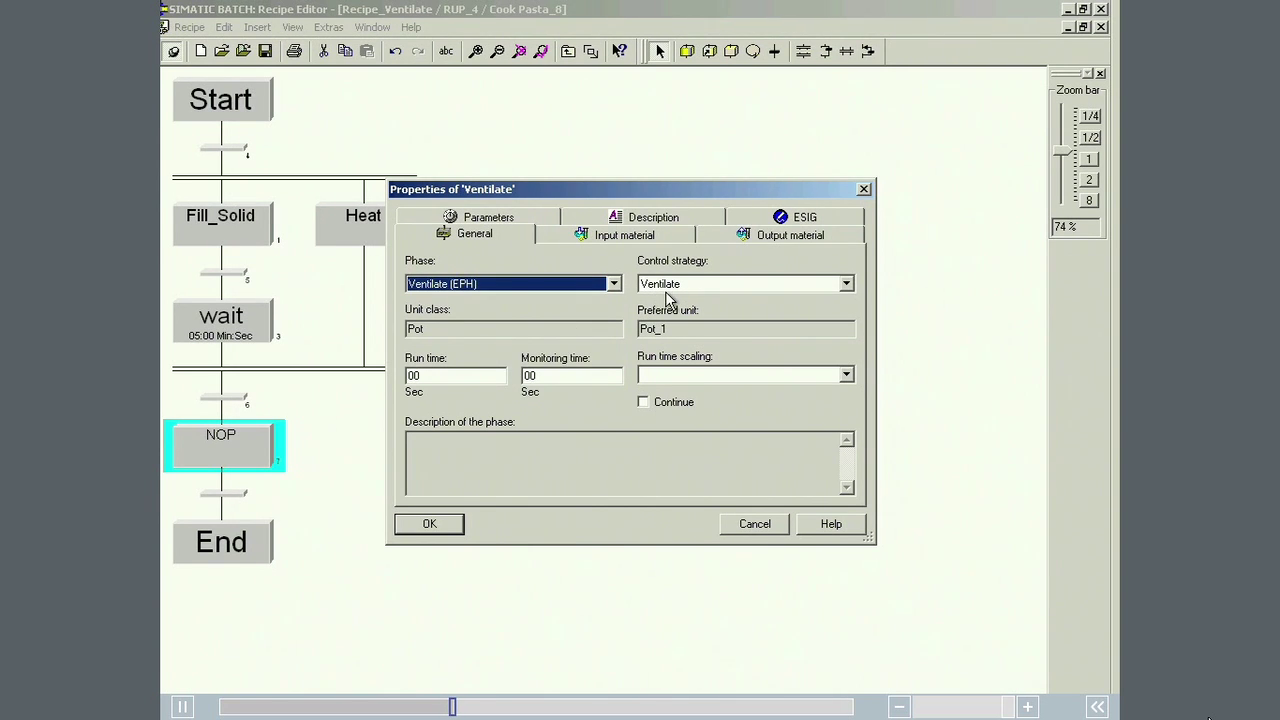
pyautogui.click(553, 221)
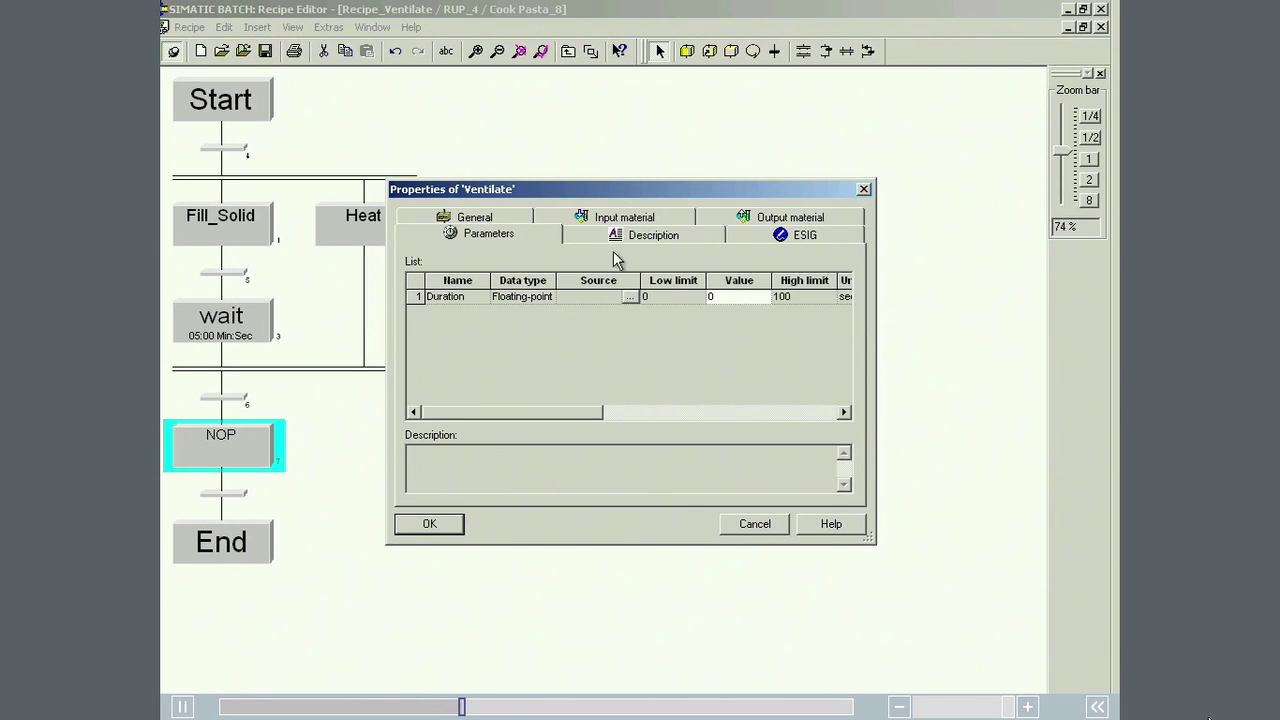
pyautogui.click(716, 295)
pyautogui.doubleClick(709, 298)
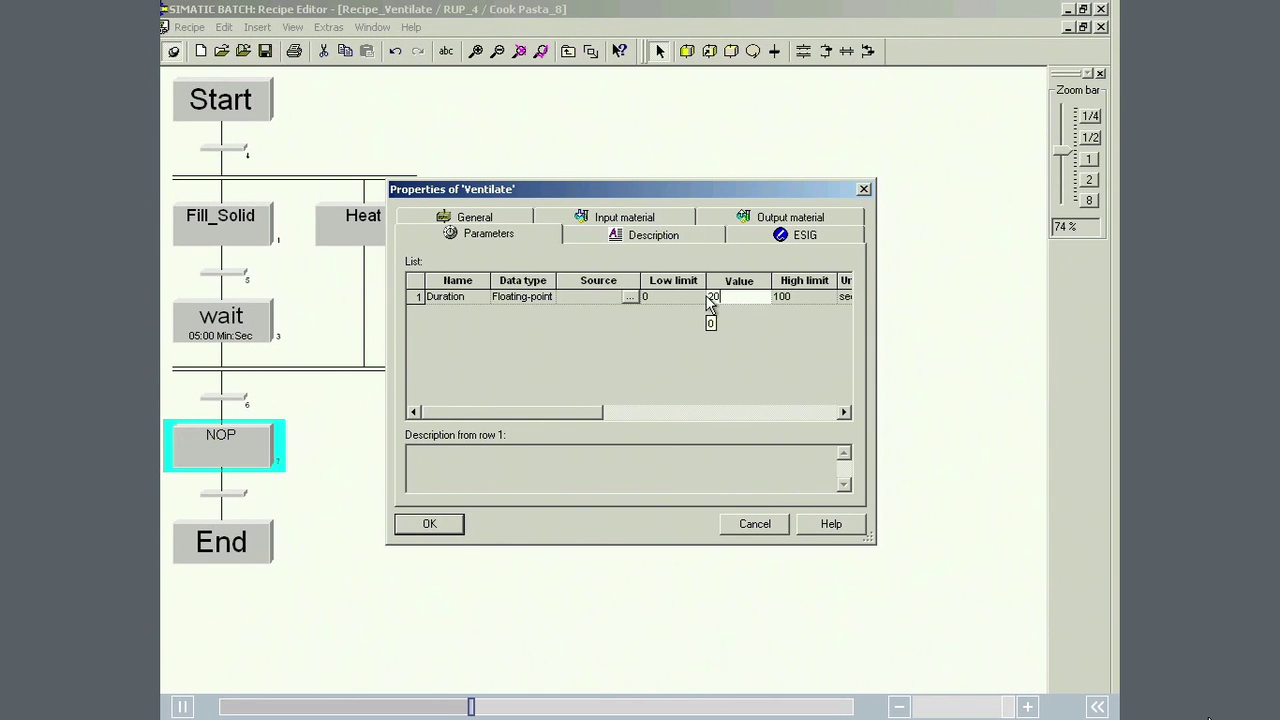
pyautogui.click(699, 300)
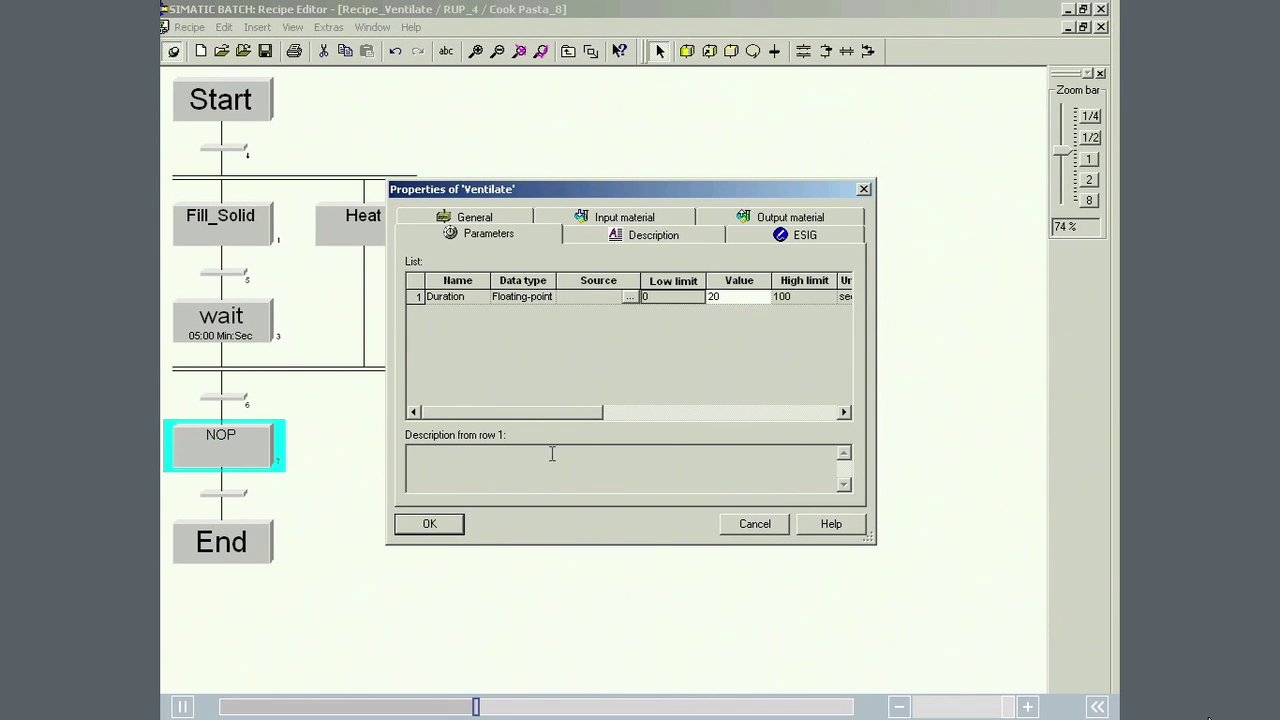
pyautogui.click(430, 524)
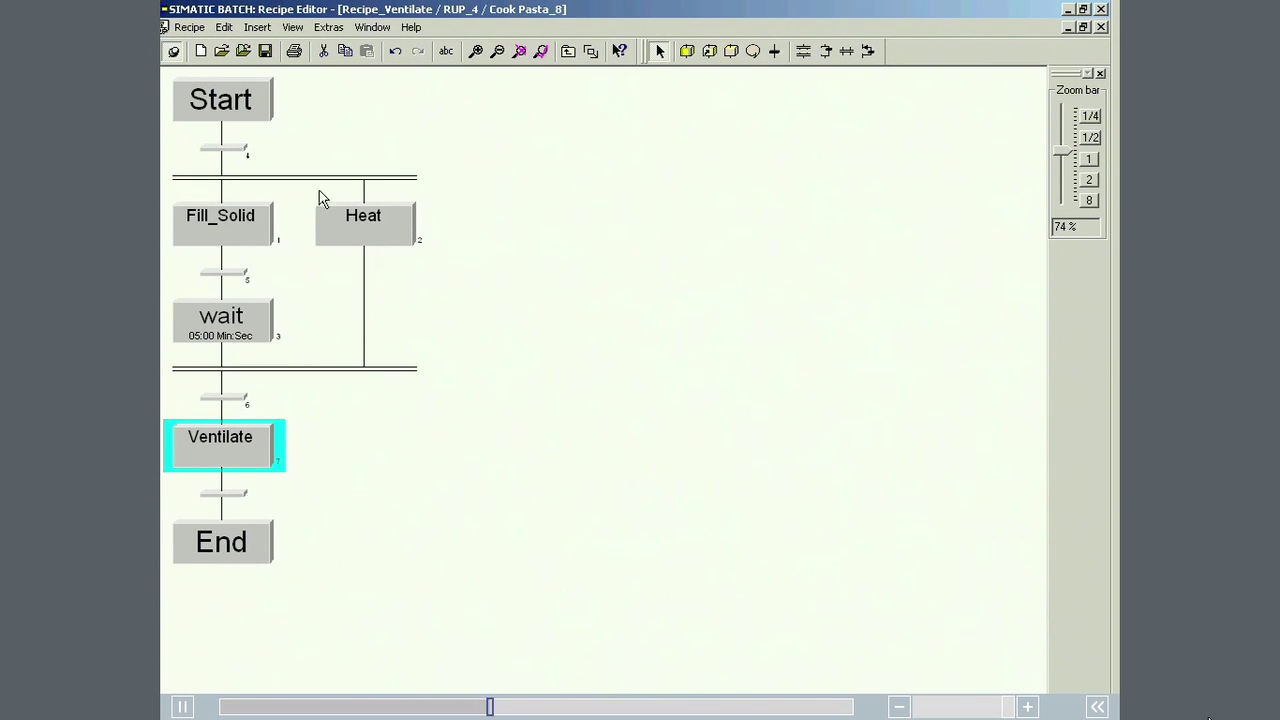
# Step: Save and validate Recipe_Ventilate, then close the Recipe Editor
pyautogui.click(266, 52)
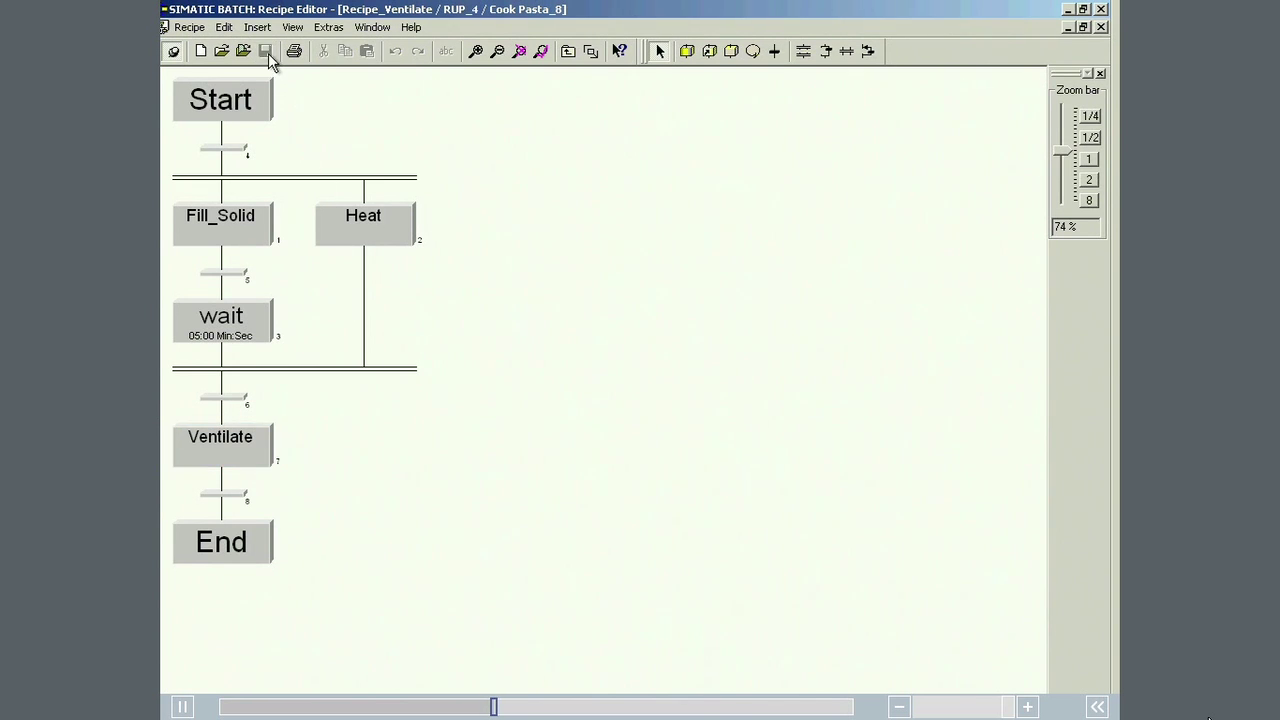
pyautogui.click(193, 29)
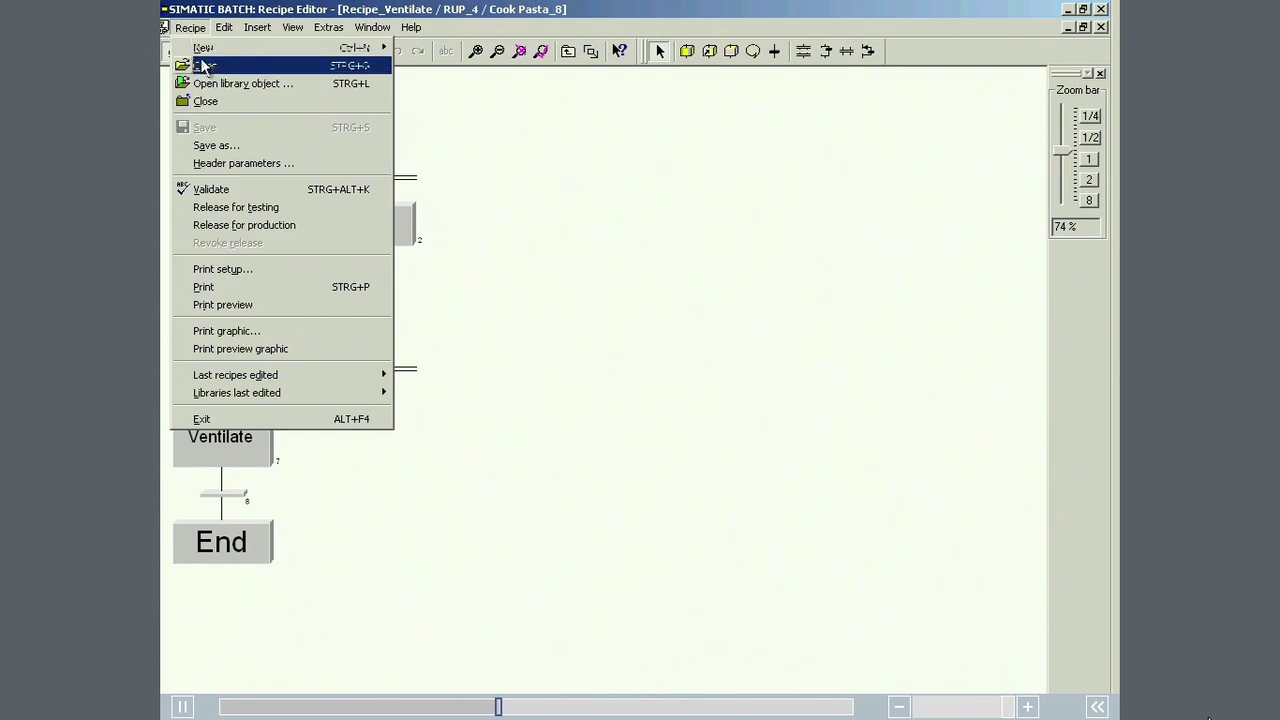
pyautogui.click(224, 191)
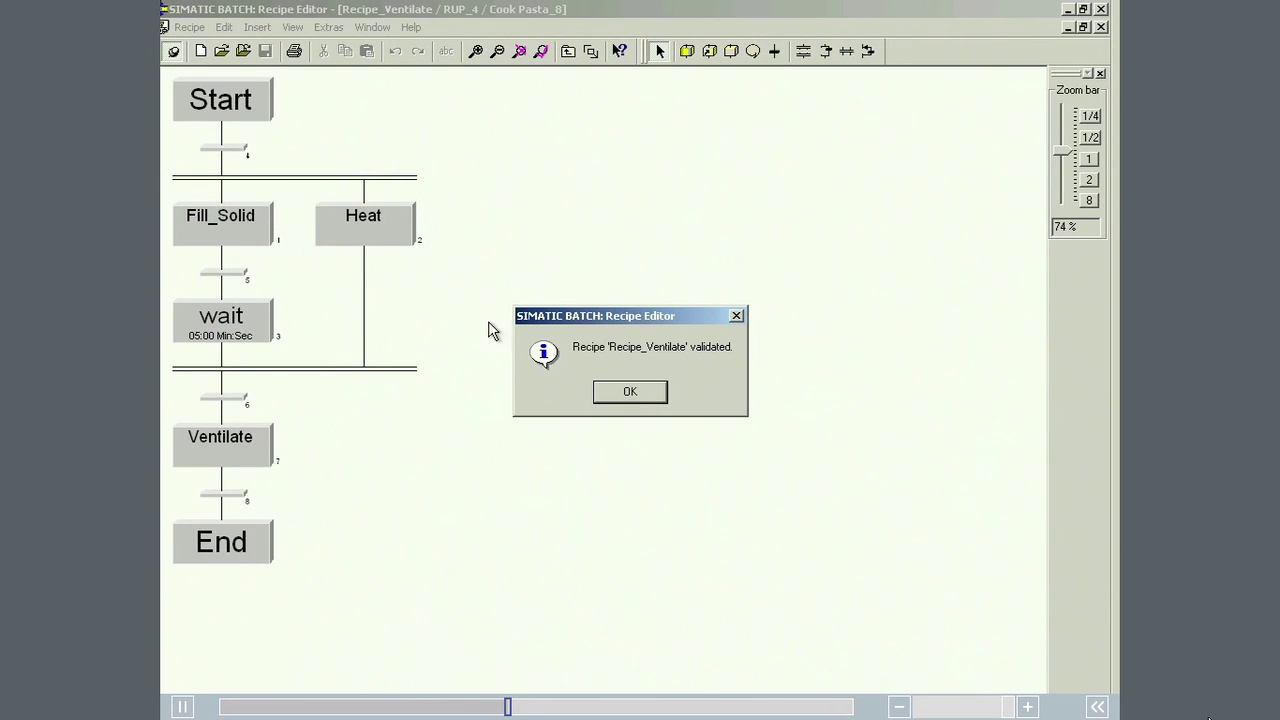
pyautogui.click(627, 392)
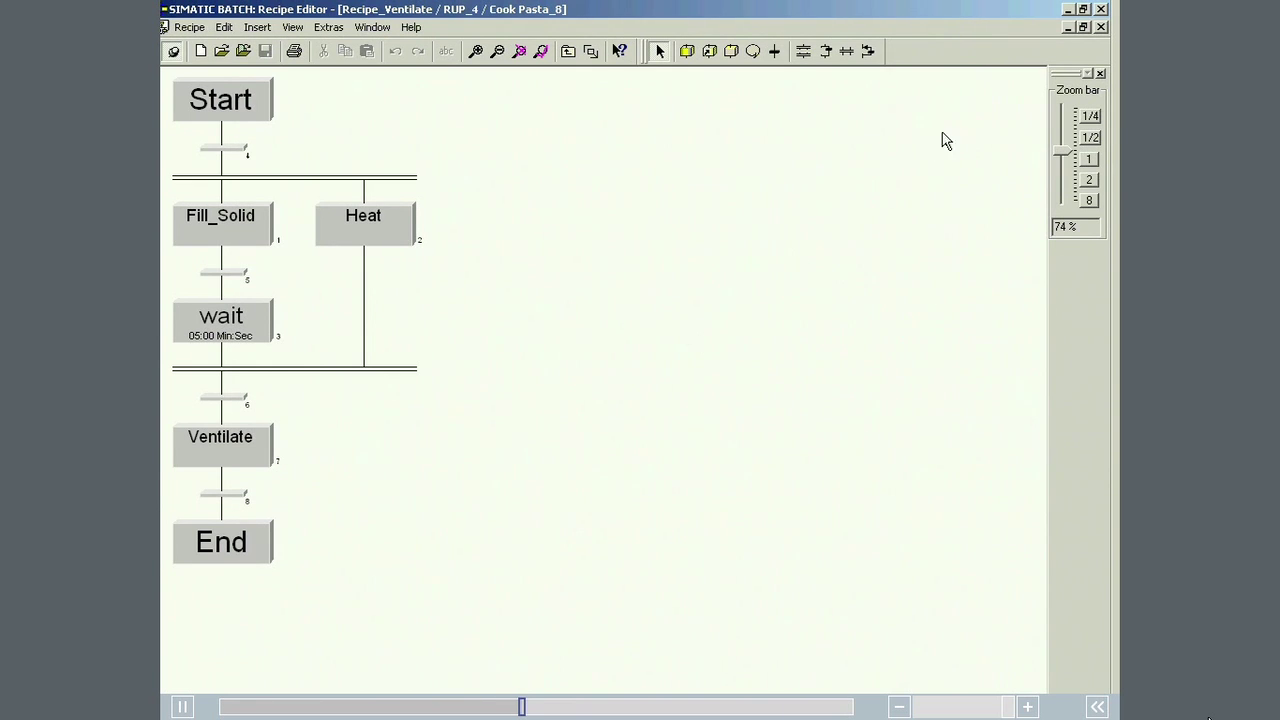
pyautogui.click(1099, 10)
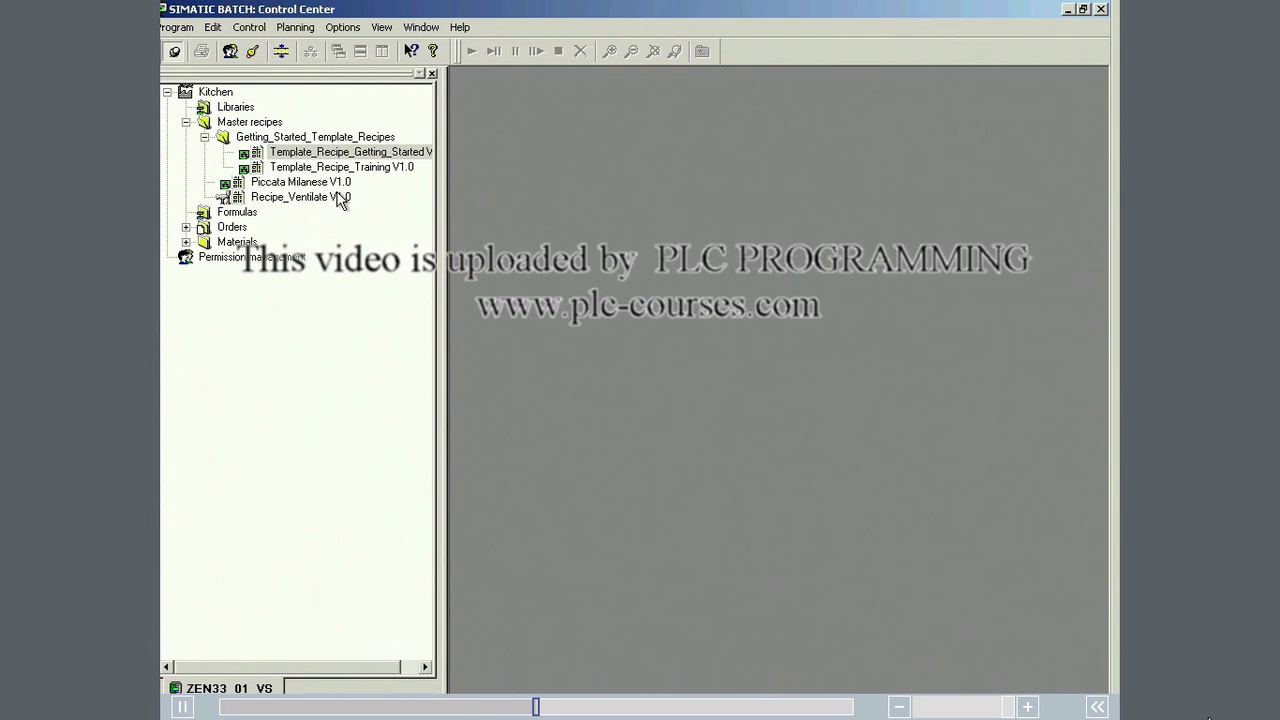
# Step: Mark the Recipe_Ventilate V1.0 master recipe as released for production
pyautogui.rightClick(293, 198)
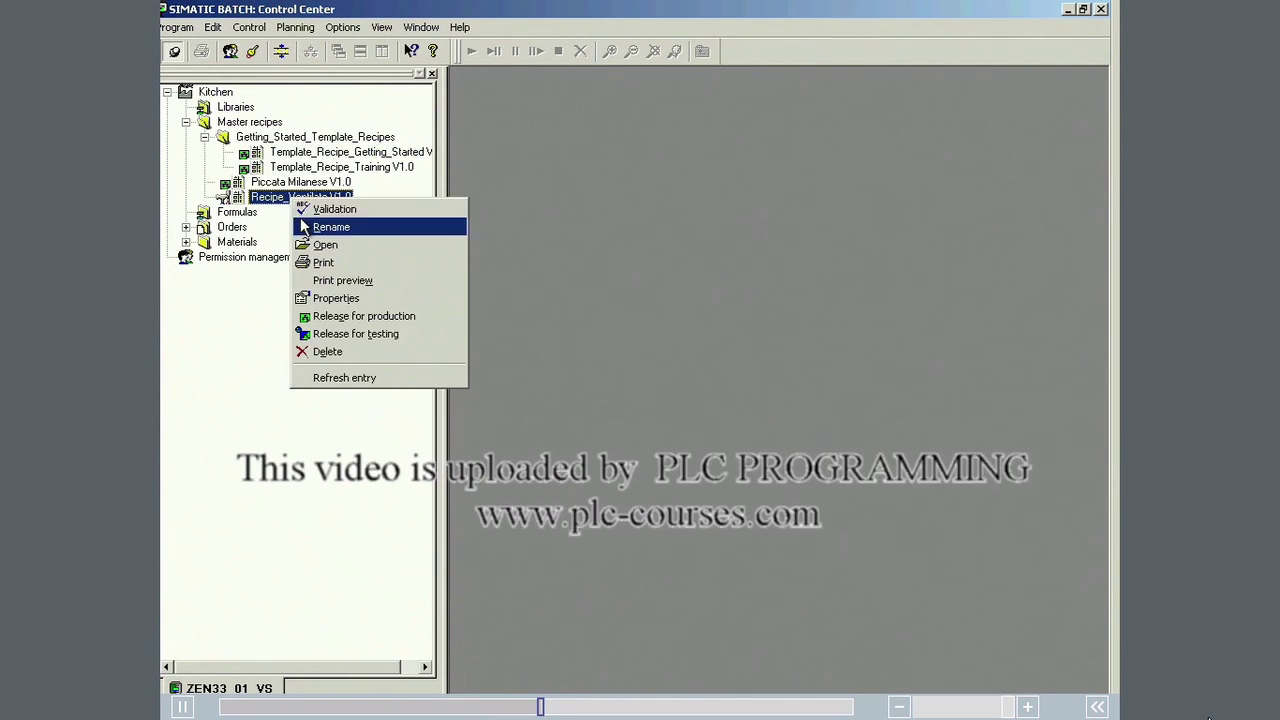
pyautogui.click(345, 317)
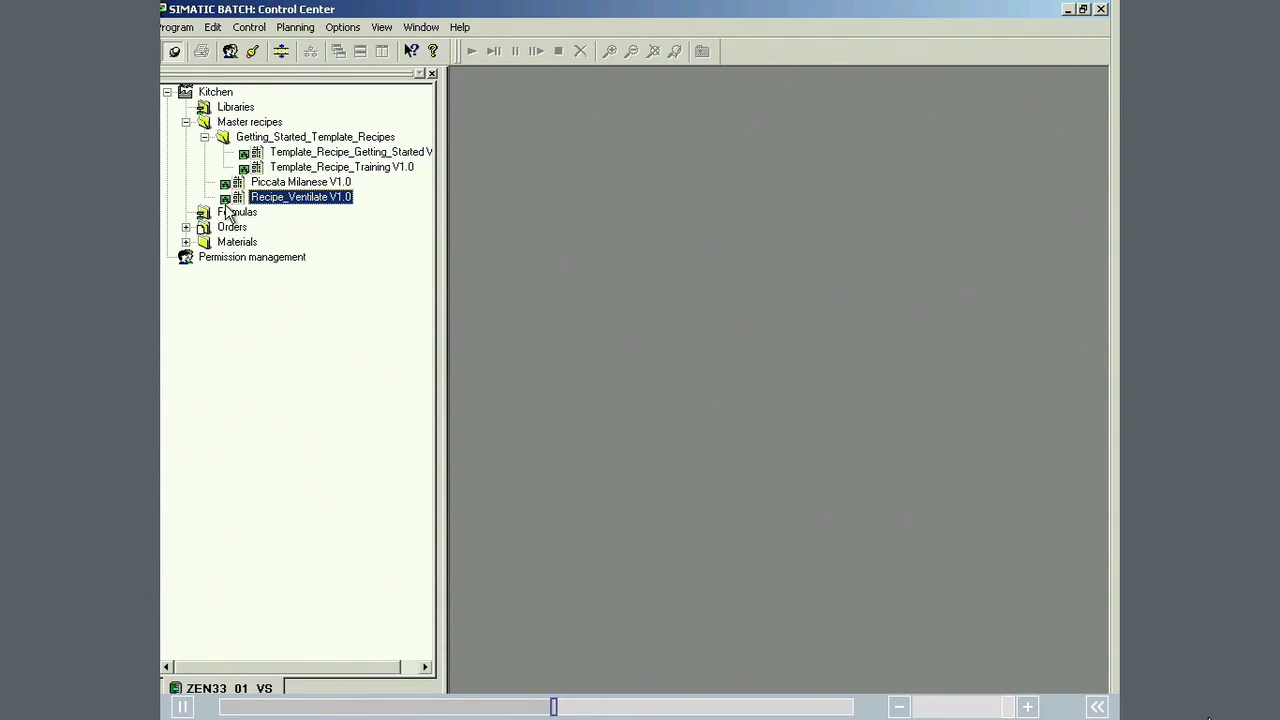
# Step: Create Batch16 in Orders > Order_category_GS > Order_GS using Recipe_Ventilate with quantity 5
pyautogui.click(186, 227)
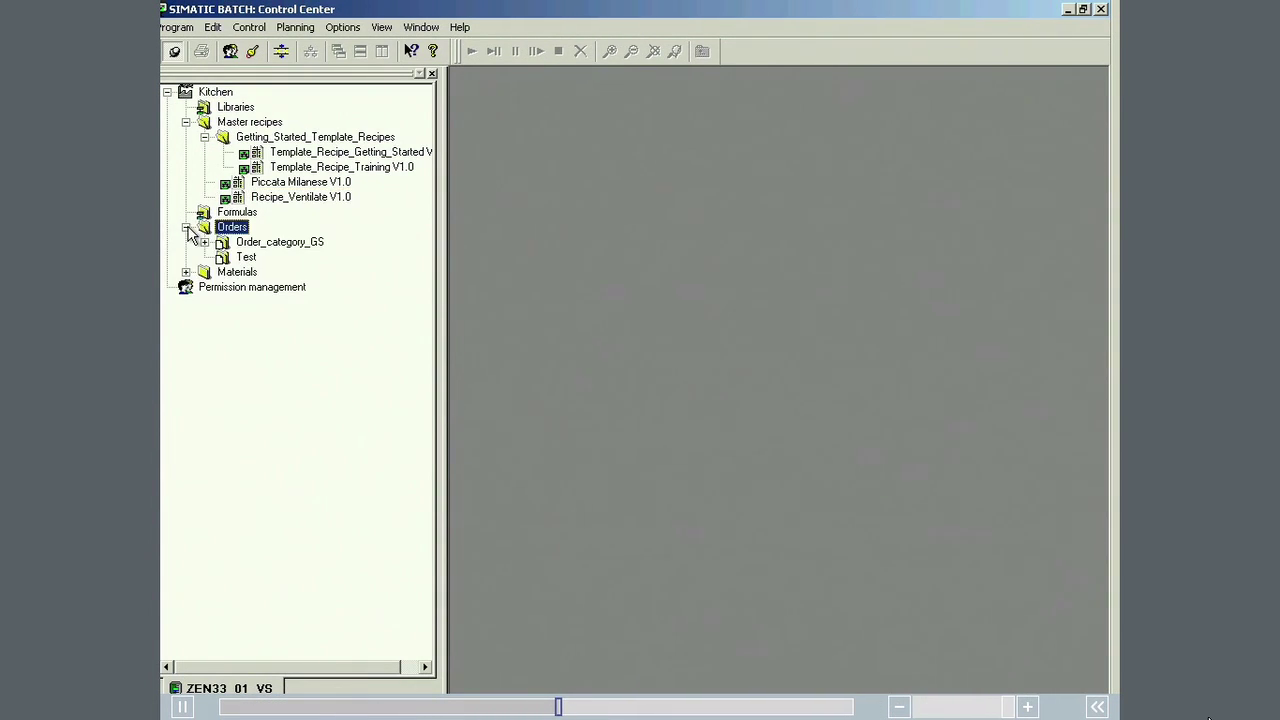
pyautogui.click(204, 242)
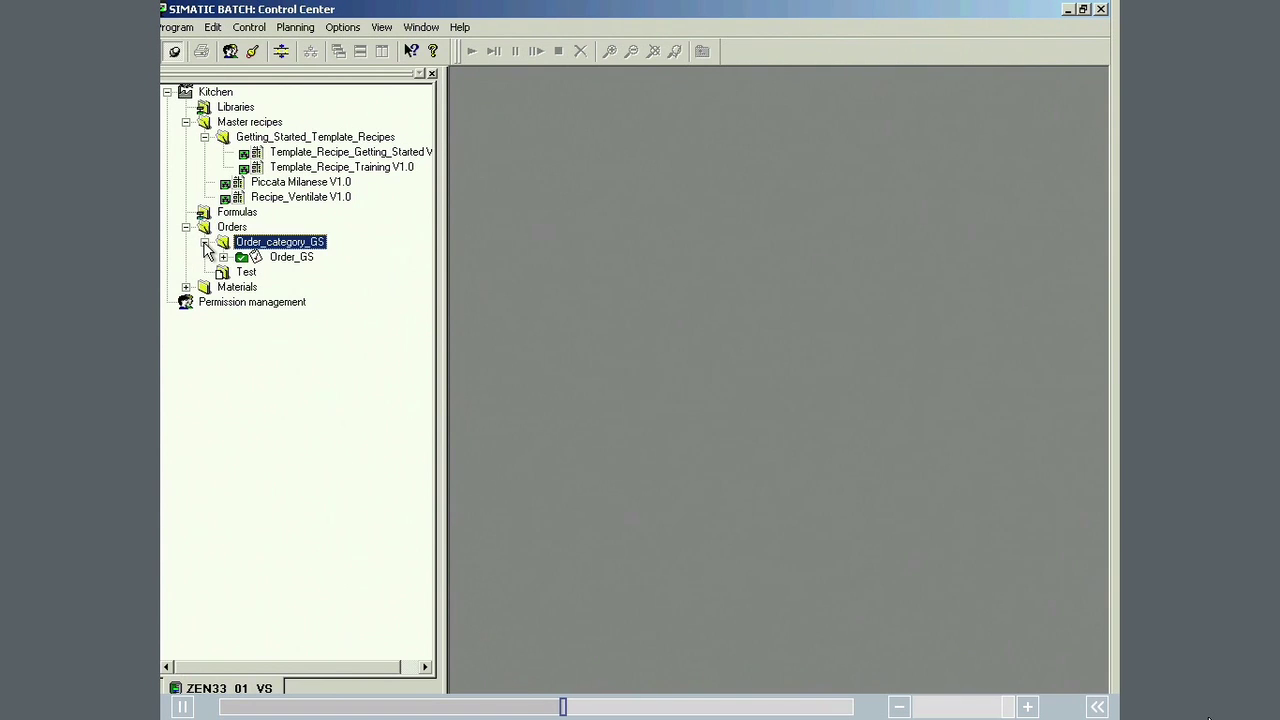
pyautogui.click(223, 257)
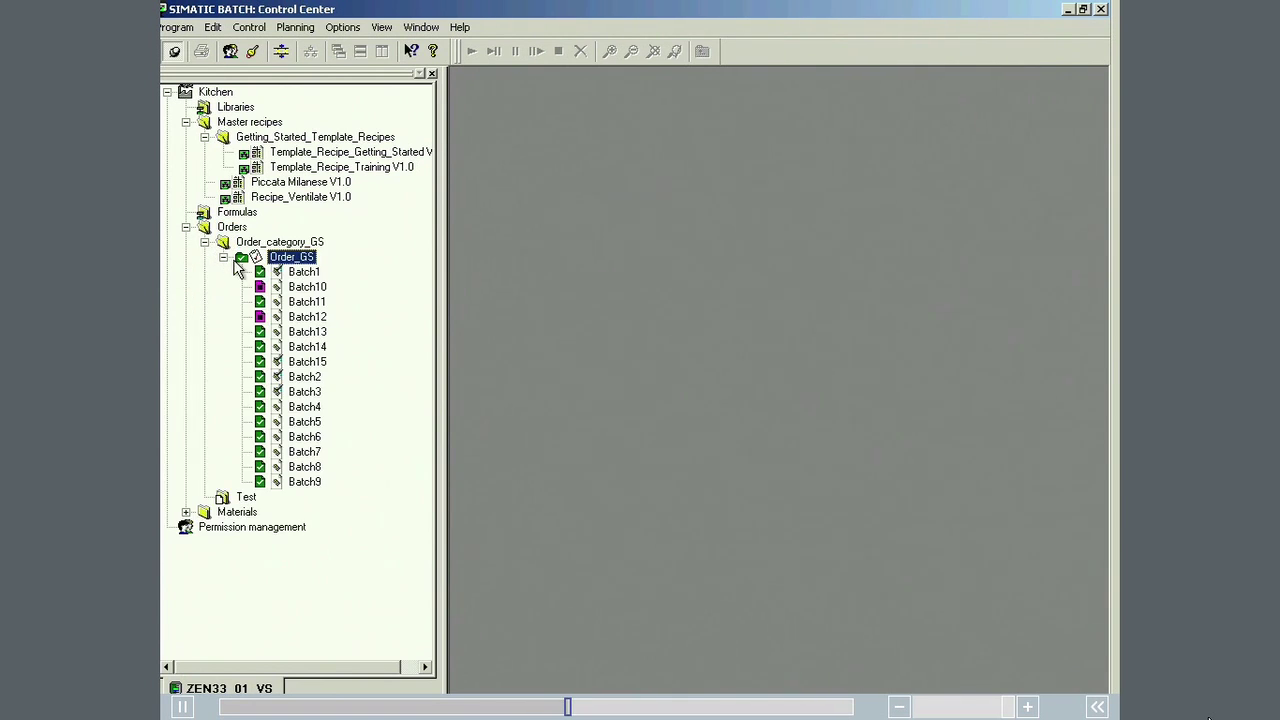
pyautogui.rightClick(282, 262)
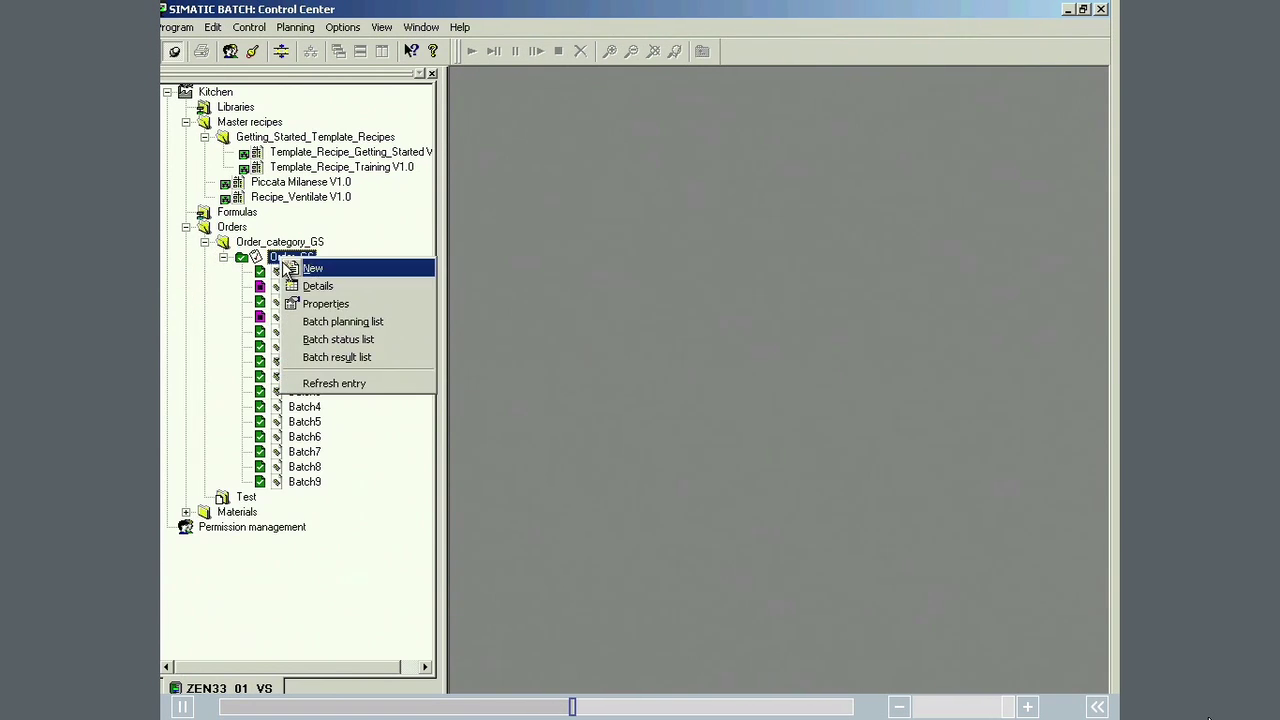
pyautogui.click(310, 269)
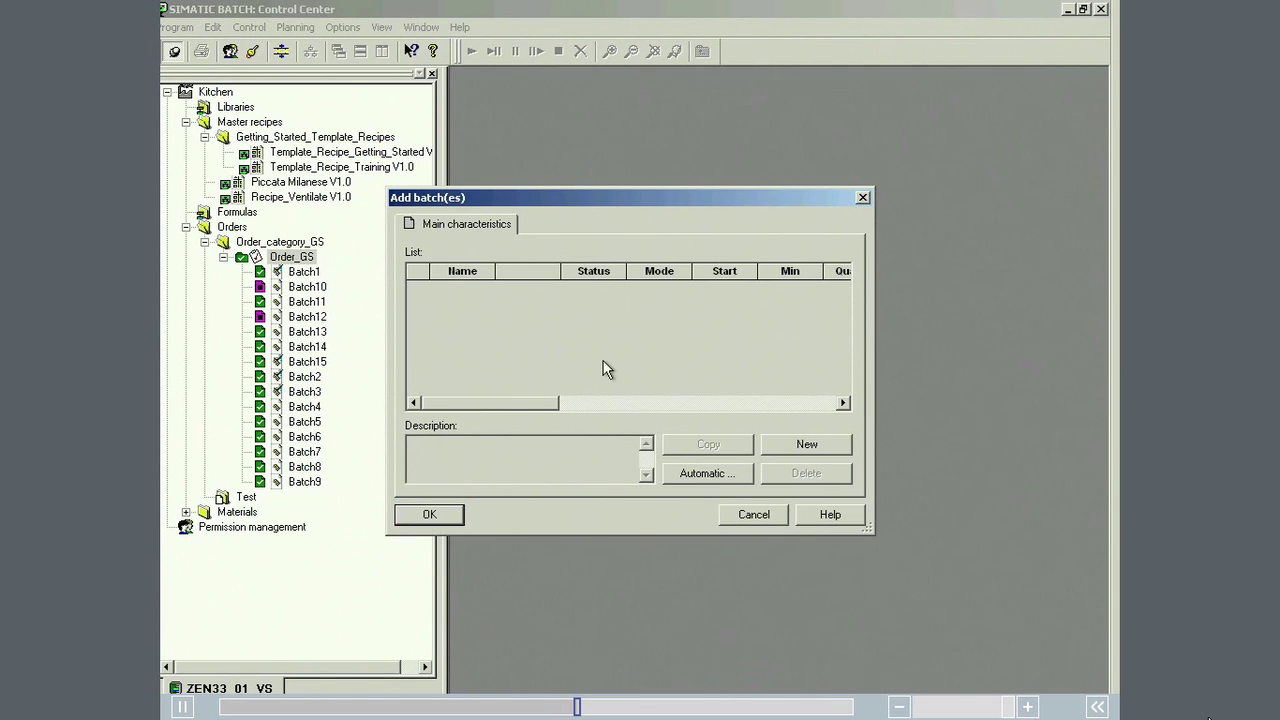
pyautogui.click(806, 446)
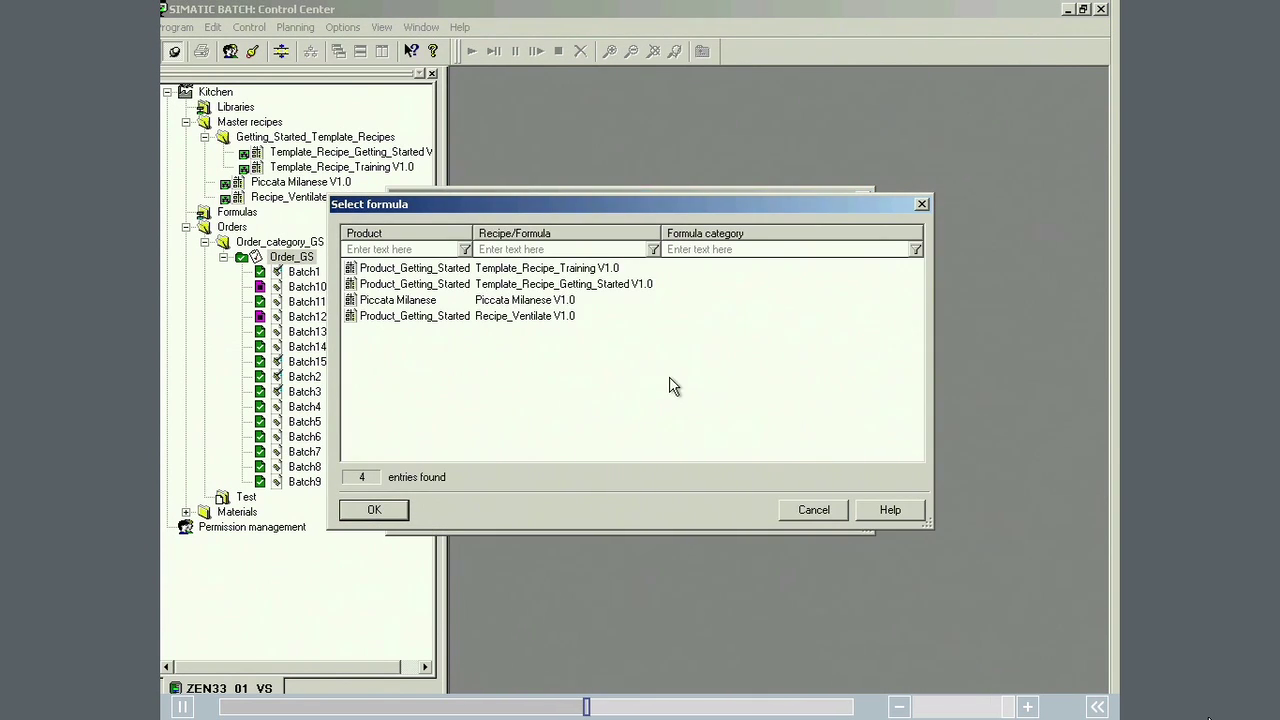
pyautogui.doubleClick(546, 318)
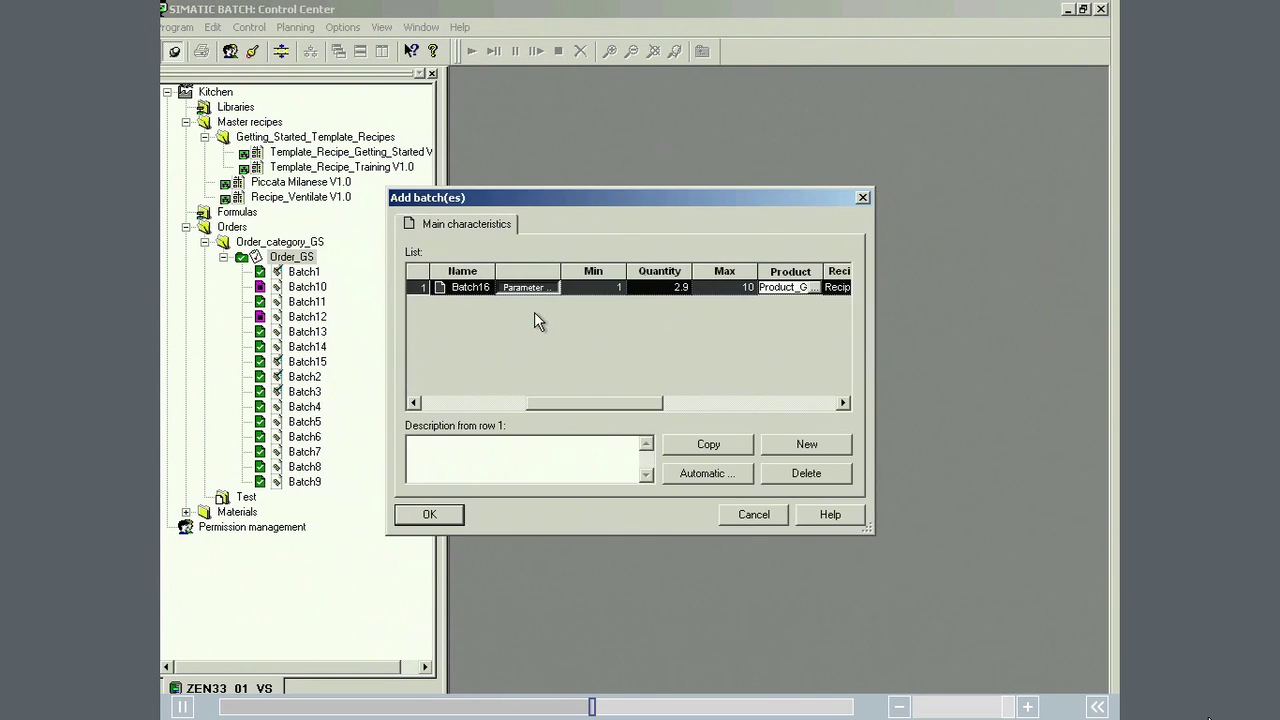
pyautogui.click(657, 290)
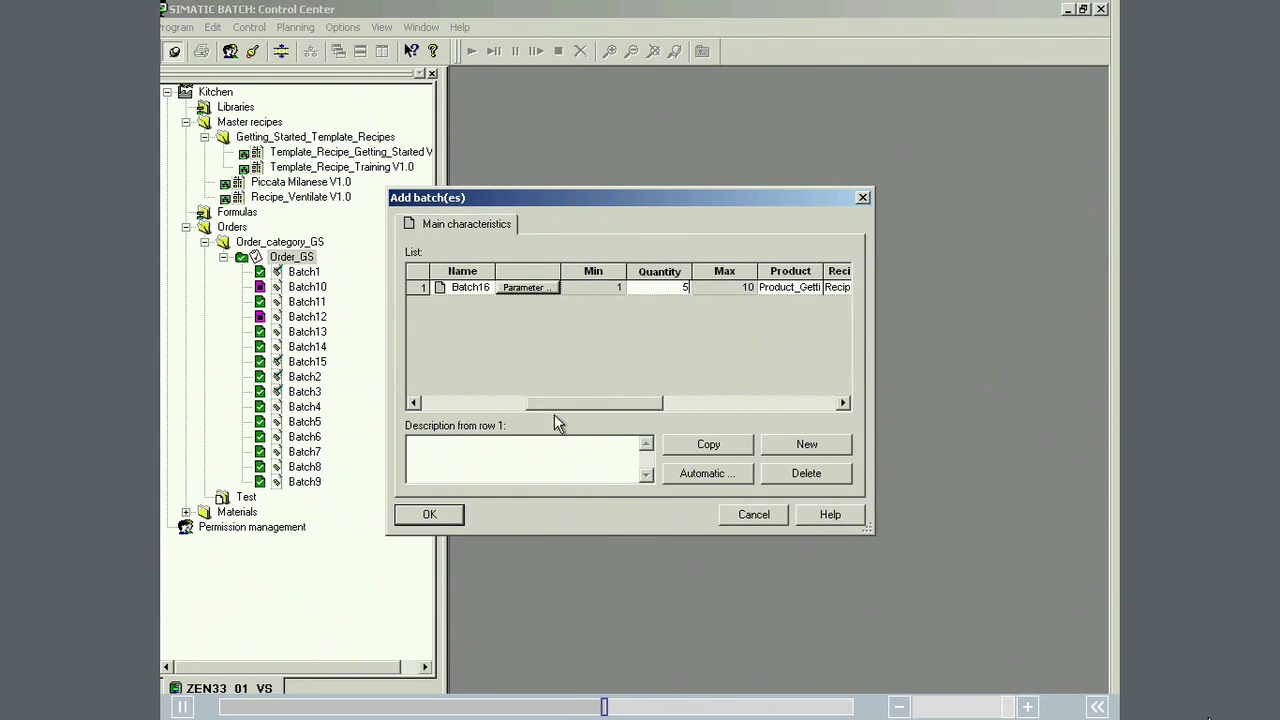
pyautogui.click(430, 513)
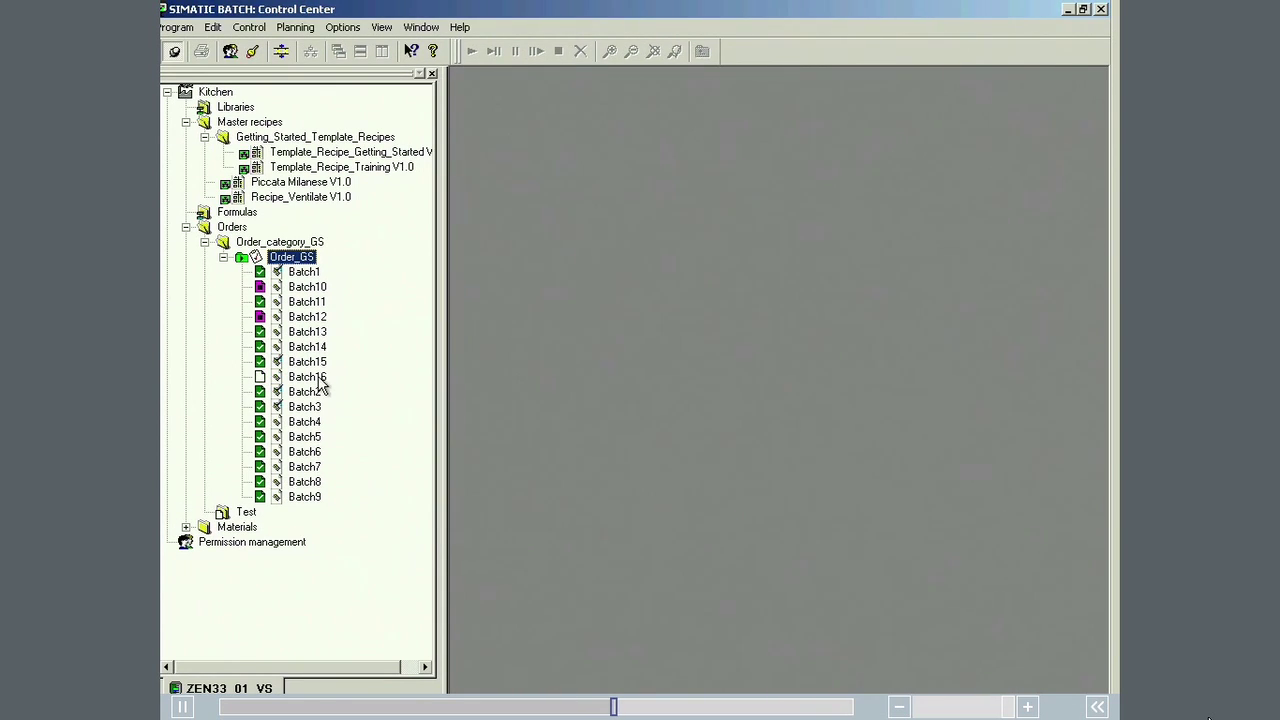
# Step: Release Batch16, confirming with Yes, and open its control recipe
pyautogui.rightClick(318, 380)
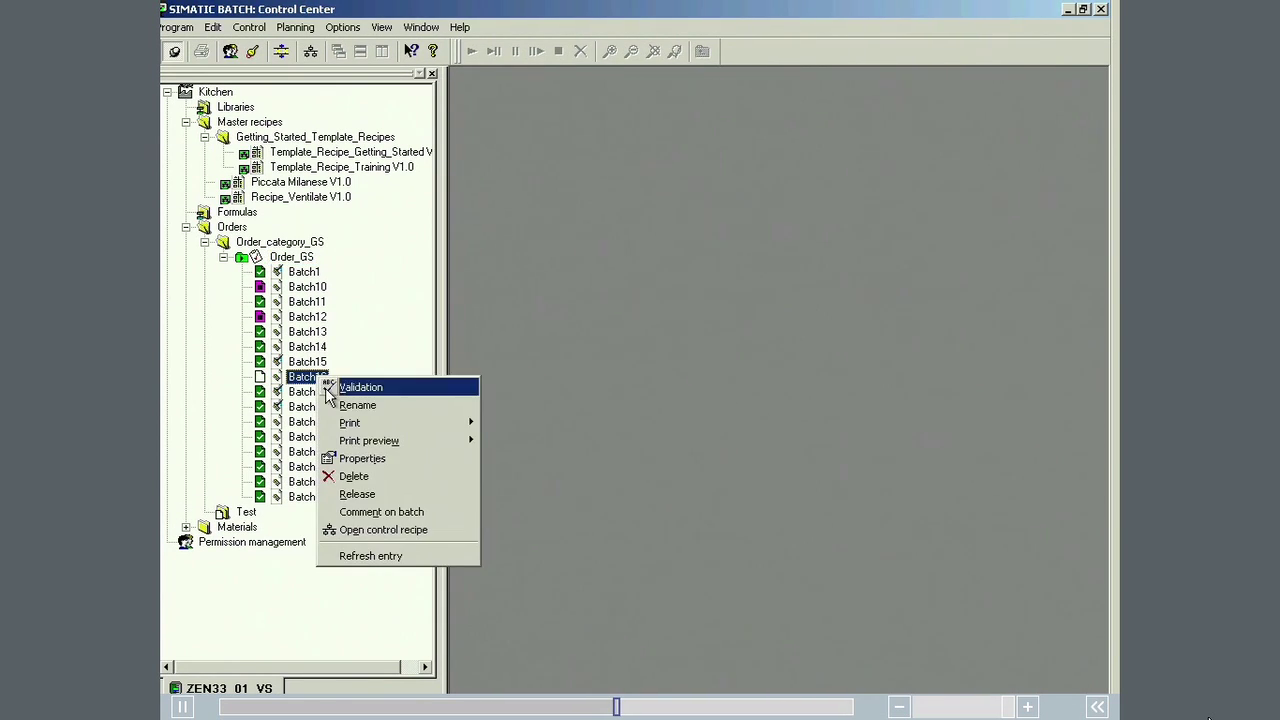
pyautogui.click(360, 494)
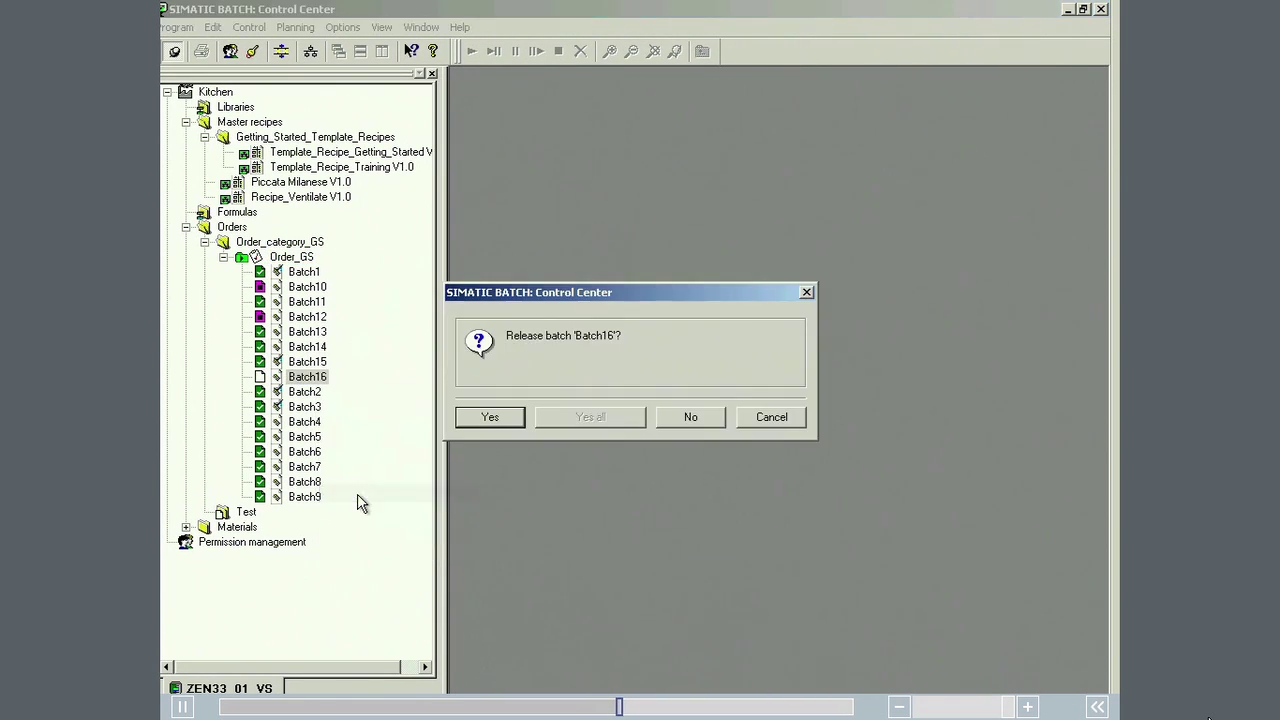
pyautogui.click(479, 419)
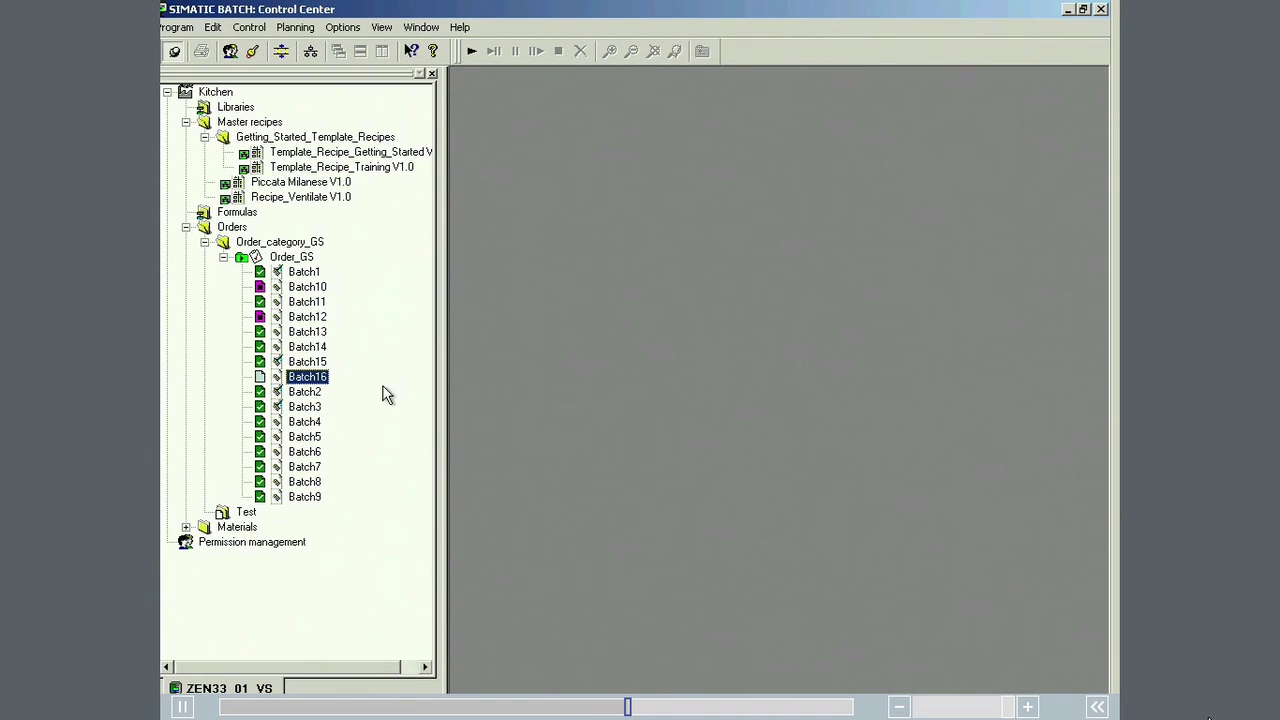
pyautogui.doubleClick(310, 378)
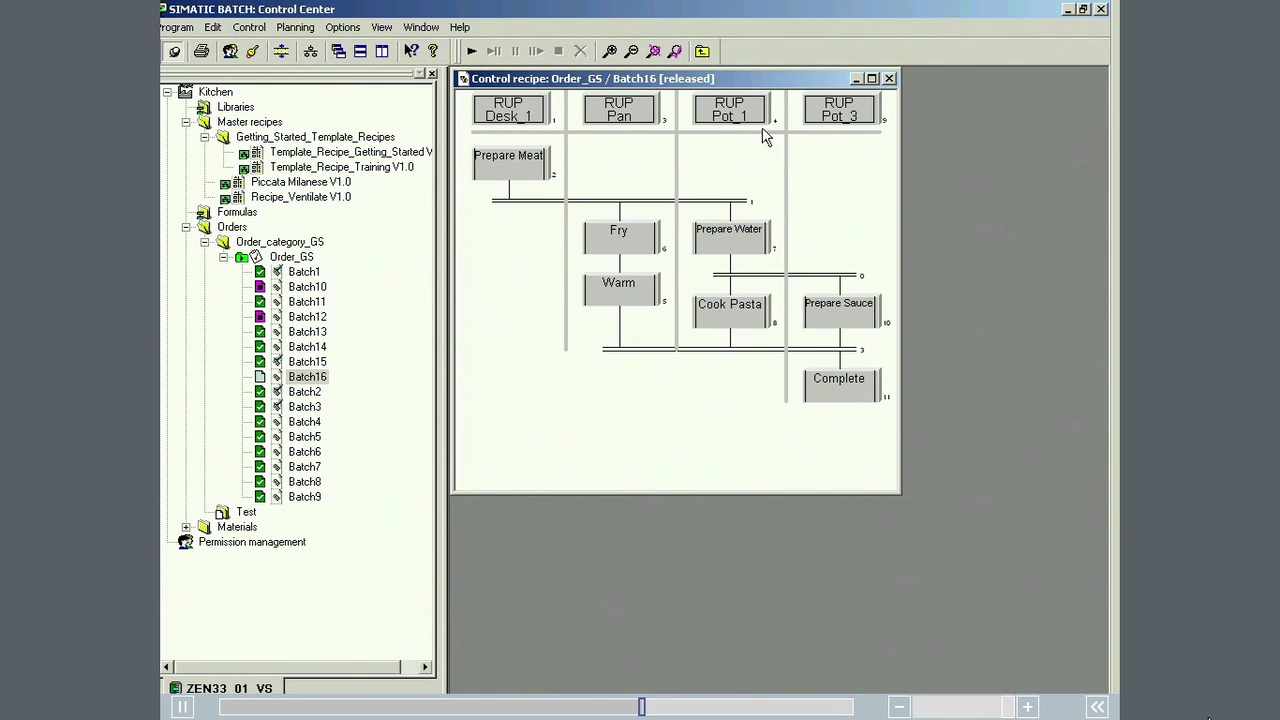
# Step: Maximize and zoom in on Batch16's control recipe, then start it despite the late start time
pyautogui.click(871, 79)
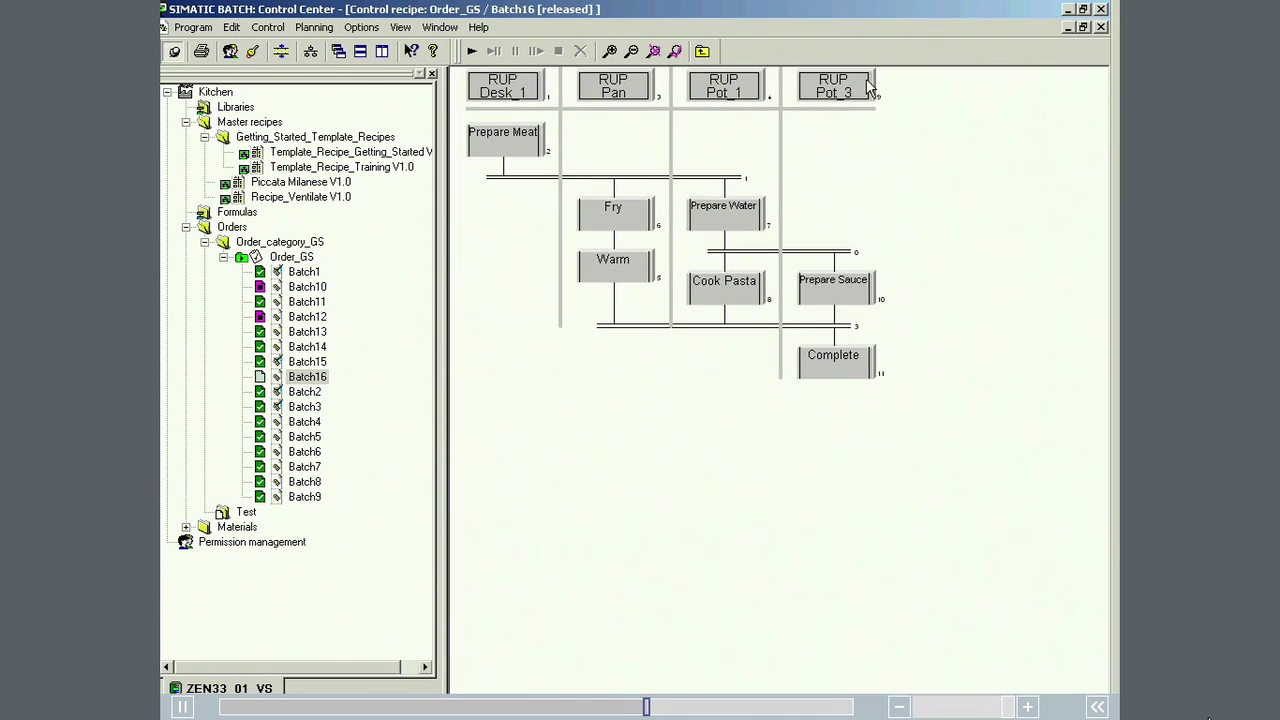
pyautogui.click(611, 52)
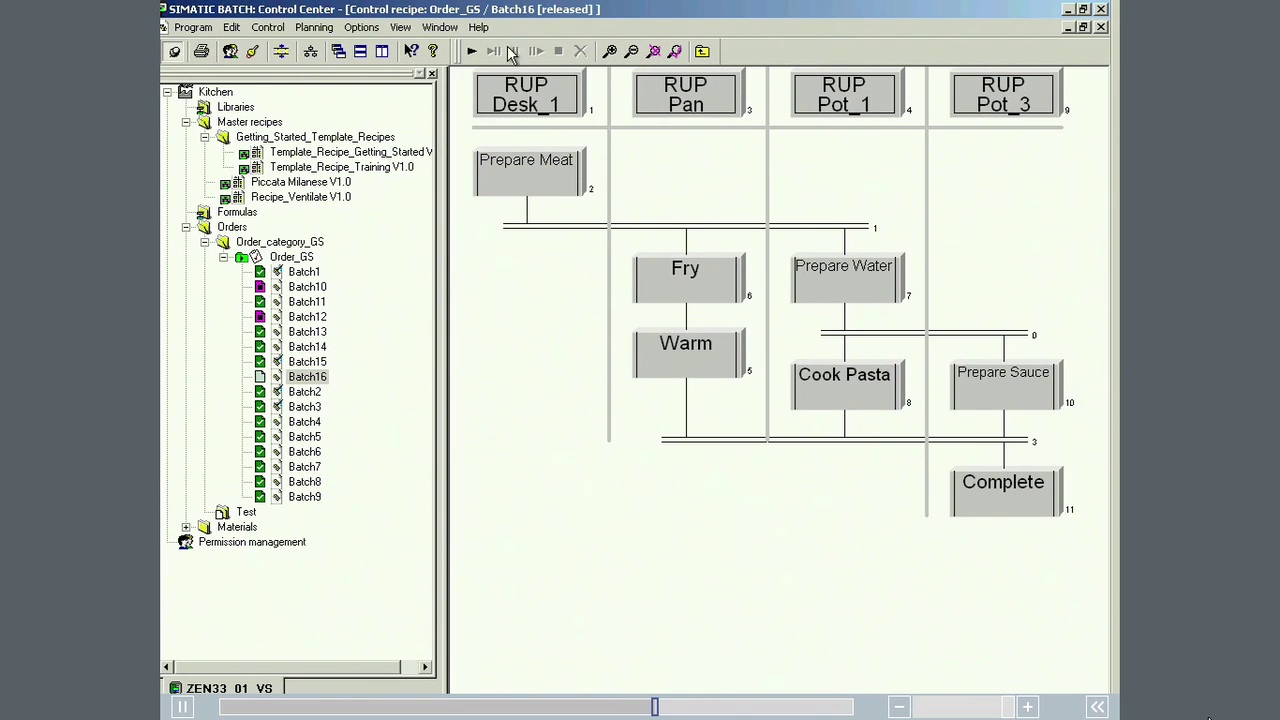
pyautogui.click(472, 52)
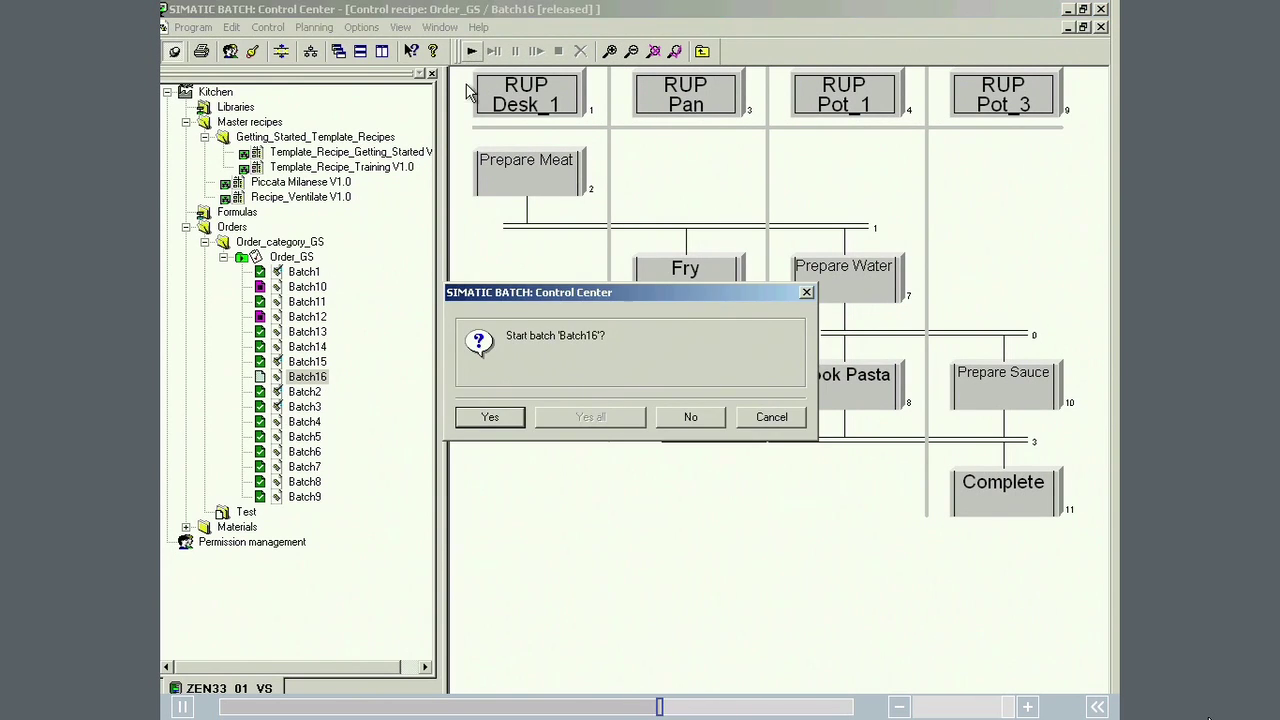
pyautogui.click(469, 416)
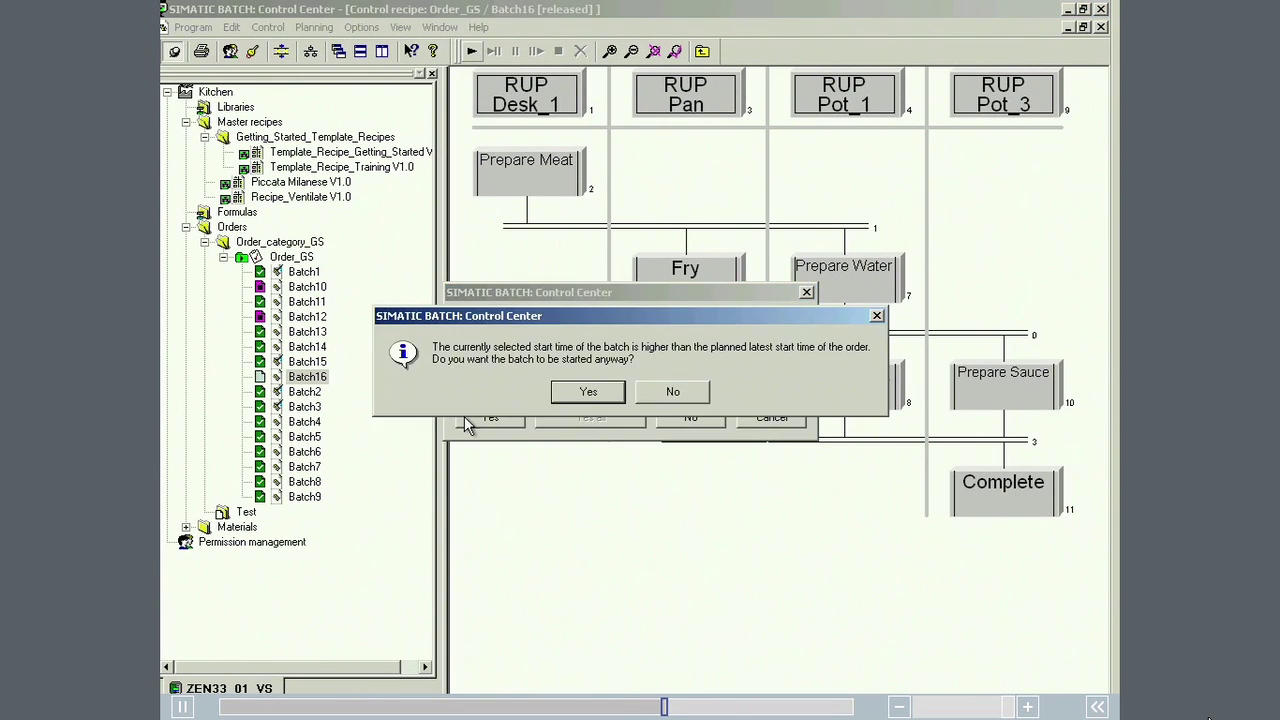
pyautogui.click(587, 393)
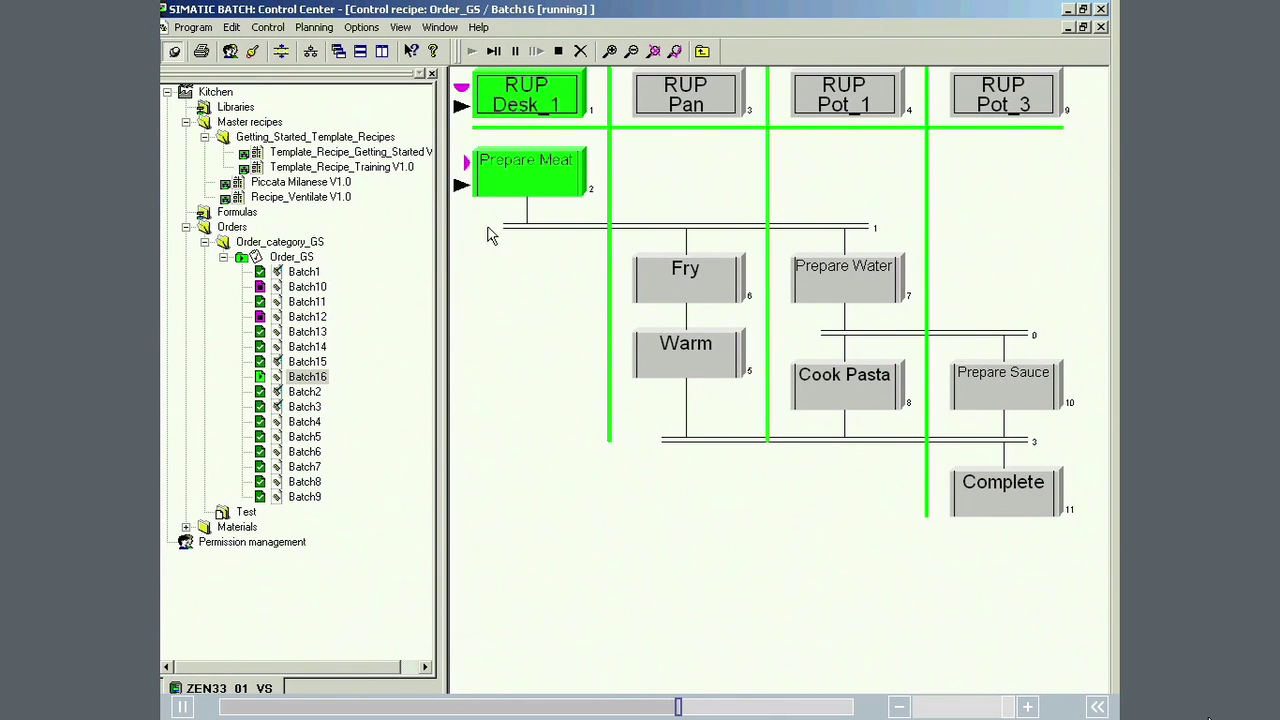
# Step: Hide the order tree, zoom out, and shrink the control center to reveal the PCS 7 kitchen display
pyautogui.click(432, 74)
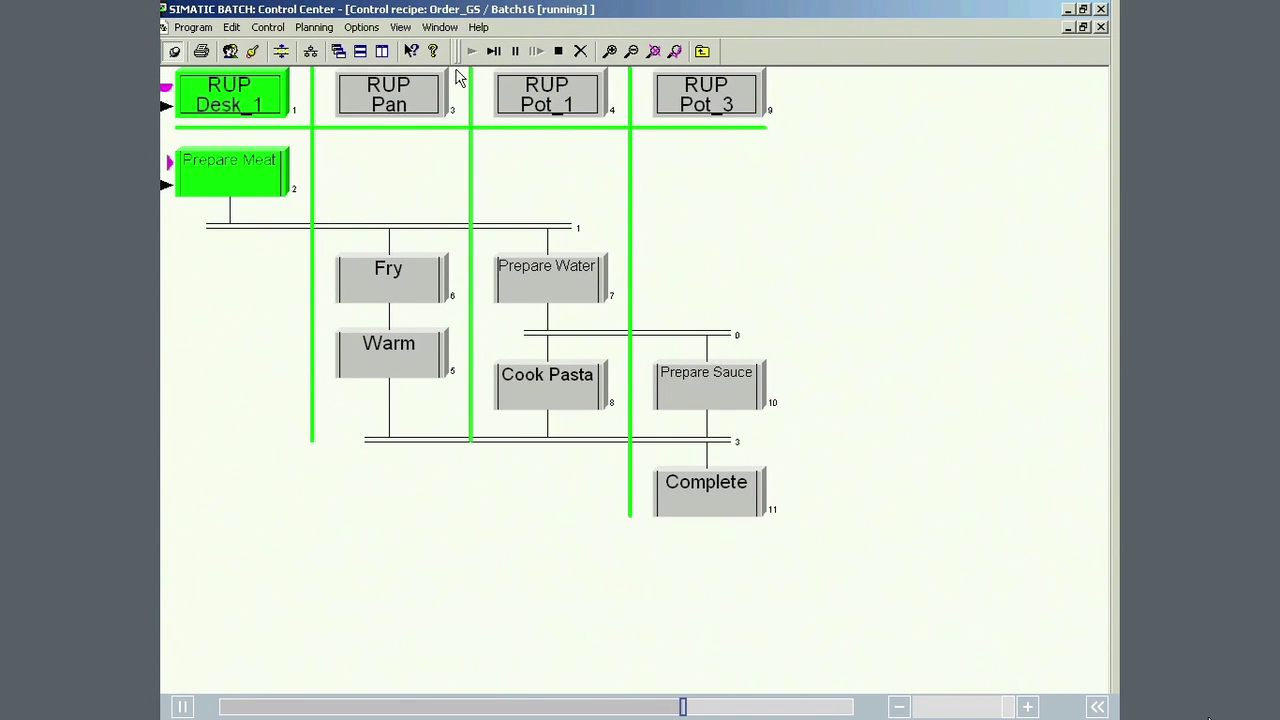
pyautogui.click(630, 56)
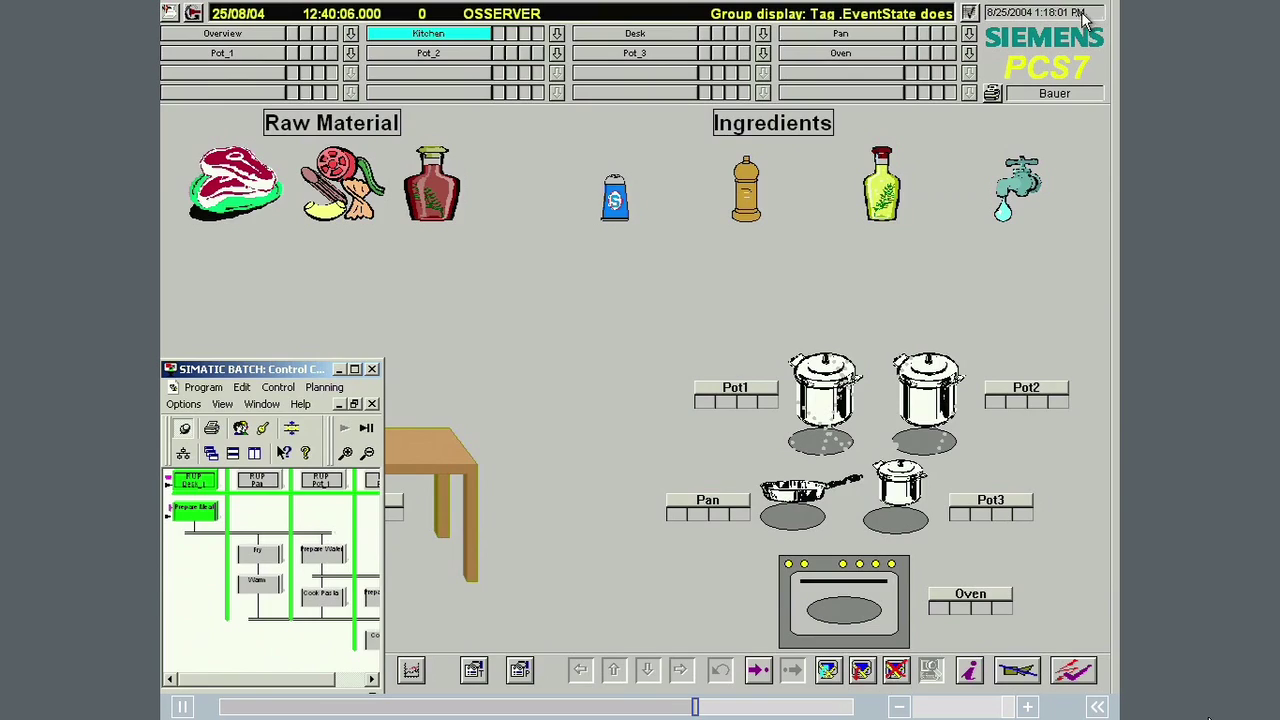
pyautogui.click(1083, 9)
# Step: Enlarge the SIMATIC BATCH Control Center window so more of Batch16's recipe chart shows
pyautogui.moveTo(388, 428); pyautogui.dragTo(454, 433)
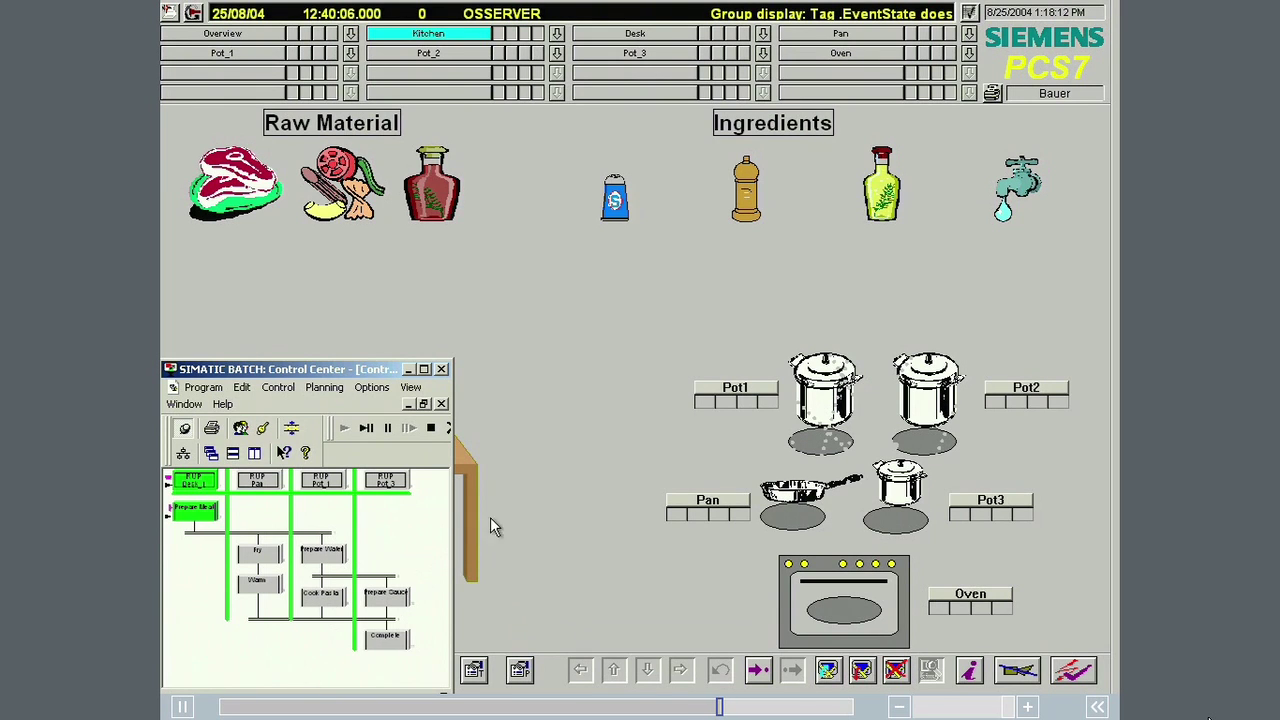
# Step: Open Pot1's BATCH_UNIT faceplate, move it aside, and switch it to the Phases view
pyautogui.click(712, 396)
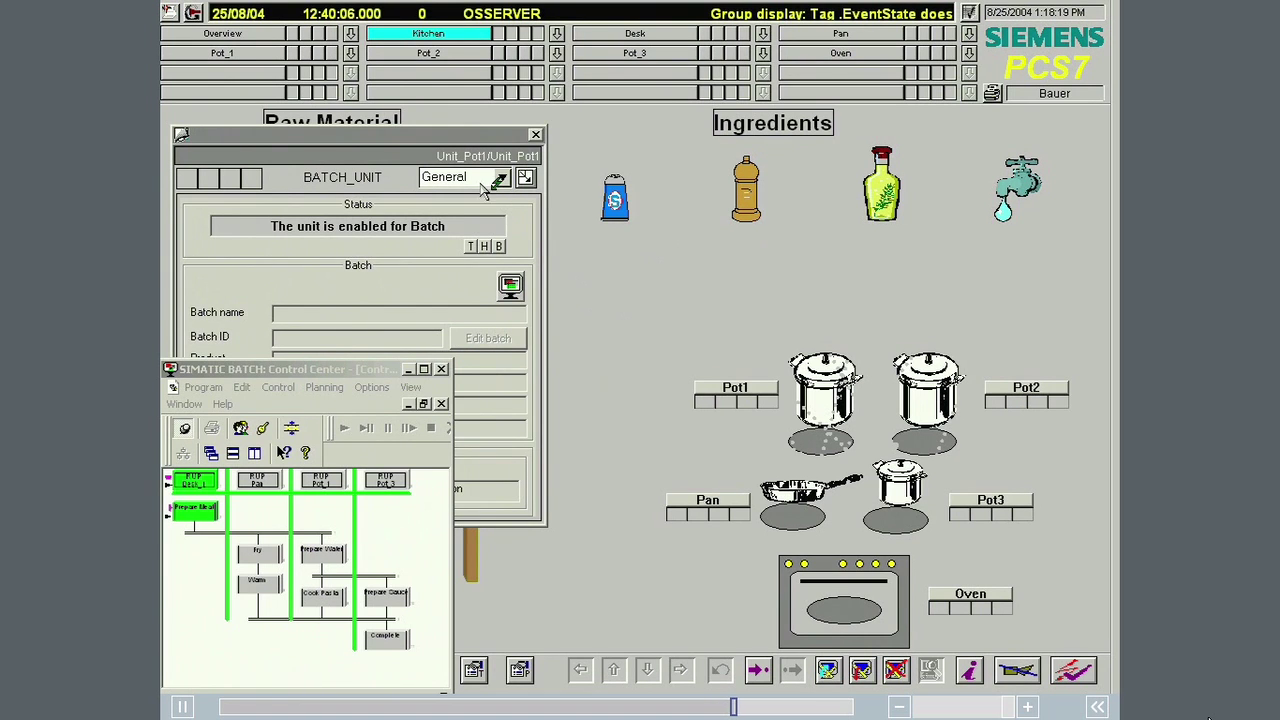
pyautogui.moveTo(429, 131); pyautogui.dragTo(904, 246)
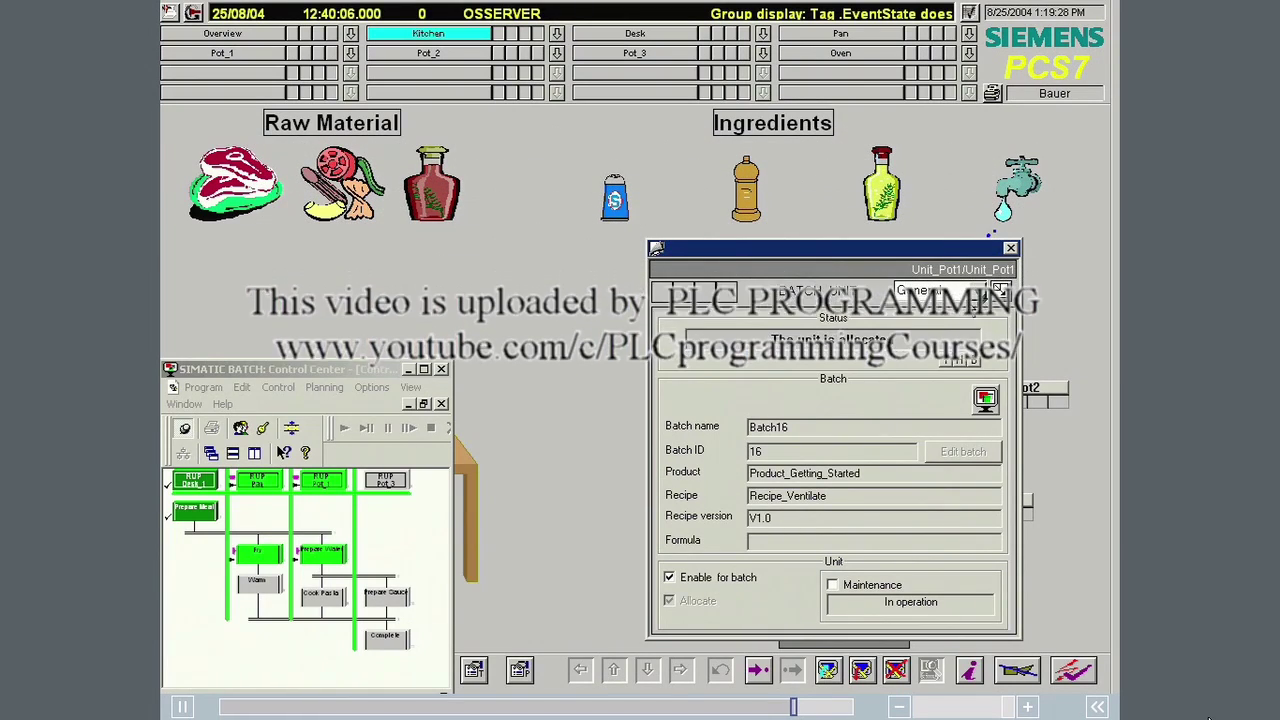
pyautogui.click(977, 290)
pyautogui.click(935, 332)
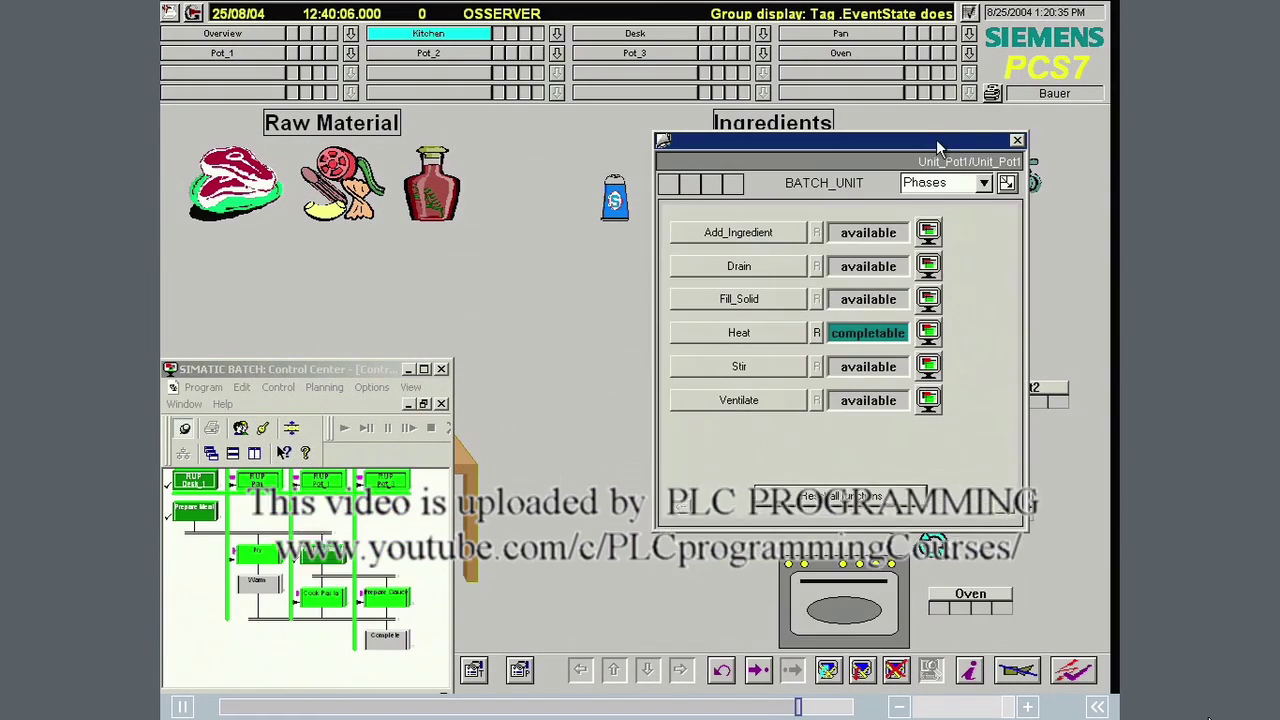